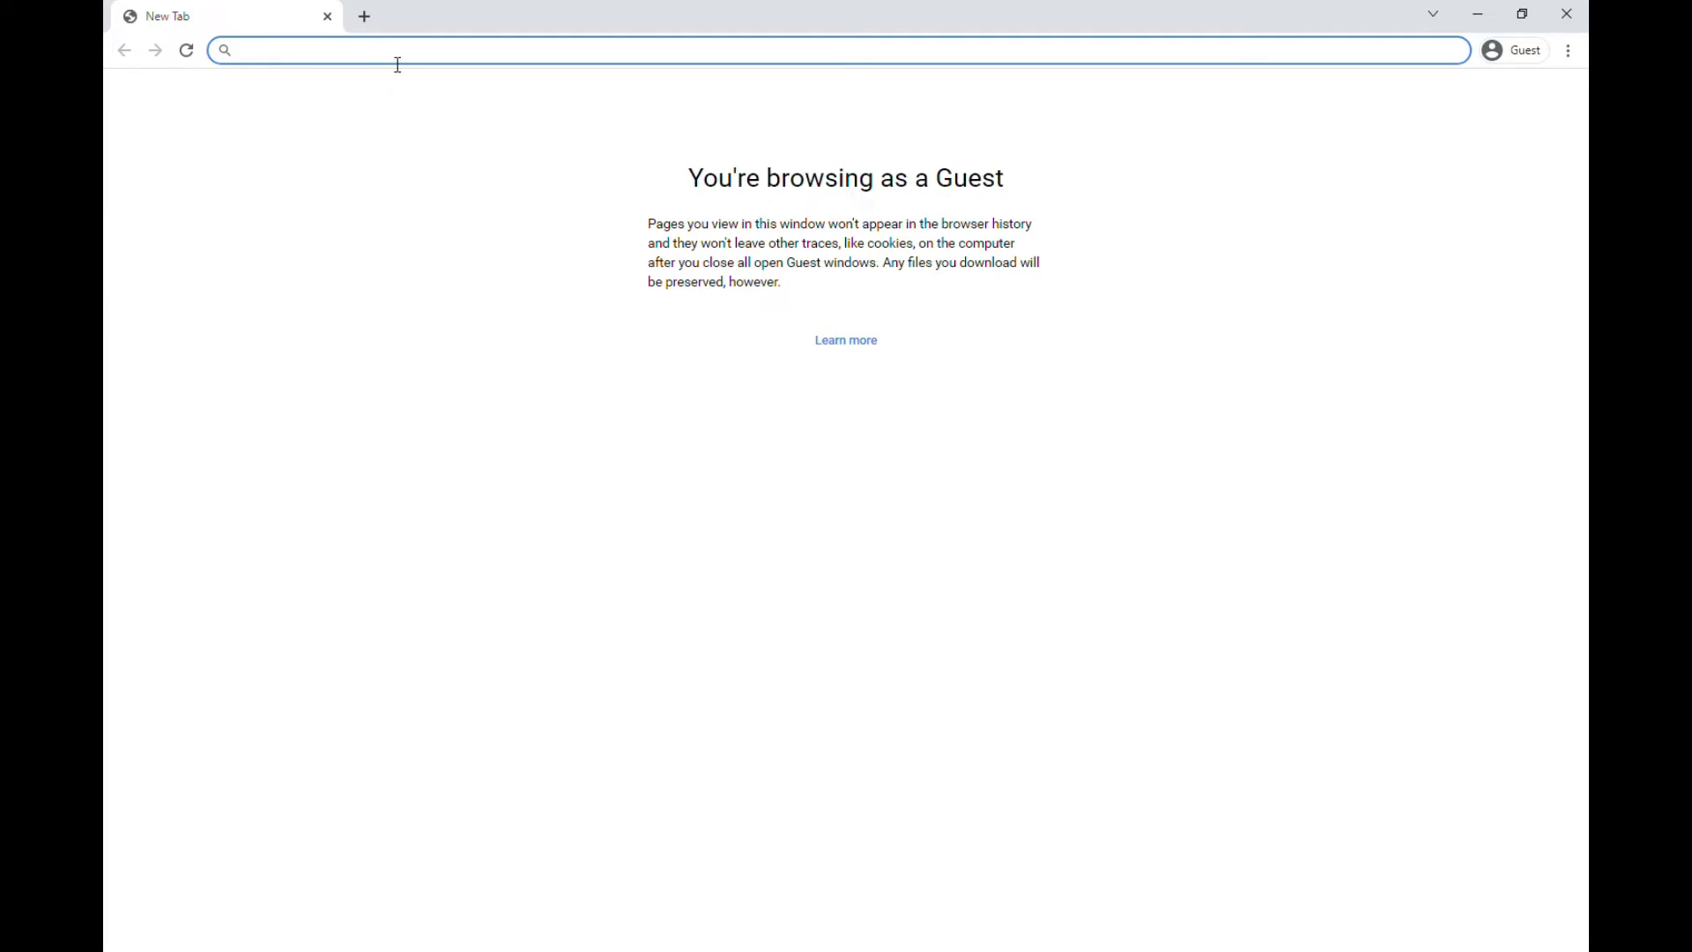
Search Google for 'Microsoft office 365 E5 trial', correcting the mistyped query
type("Mic")
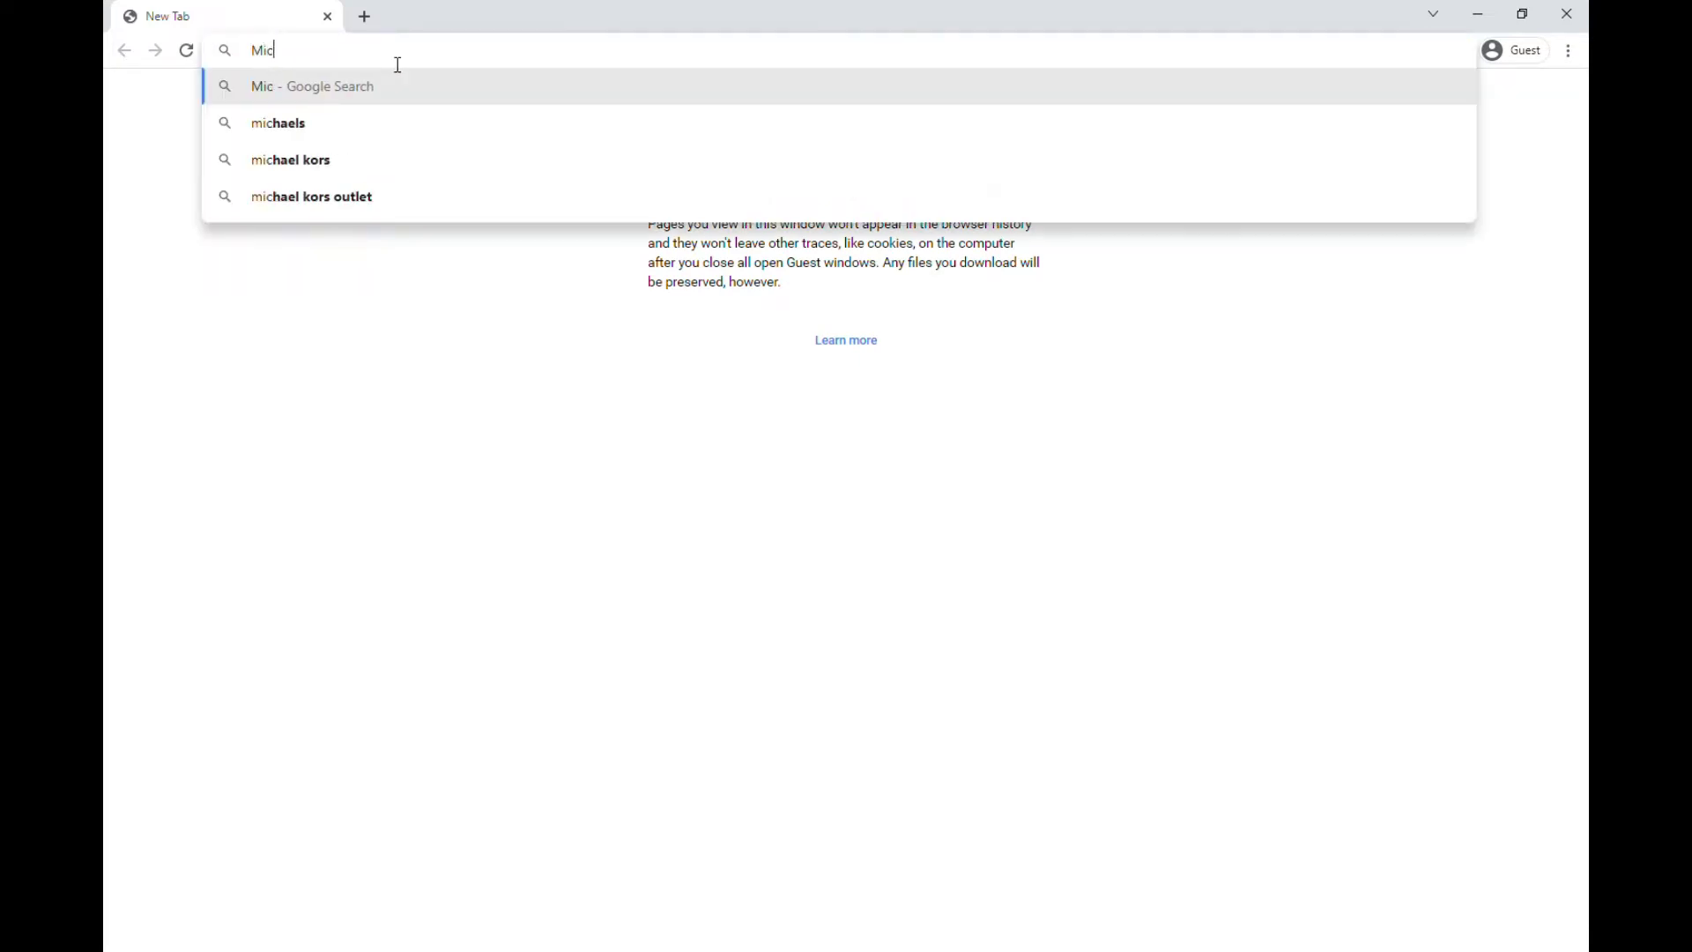
type("rosoft office 35")
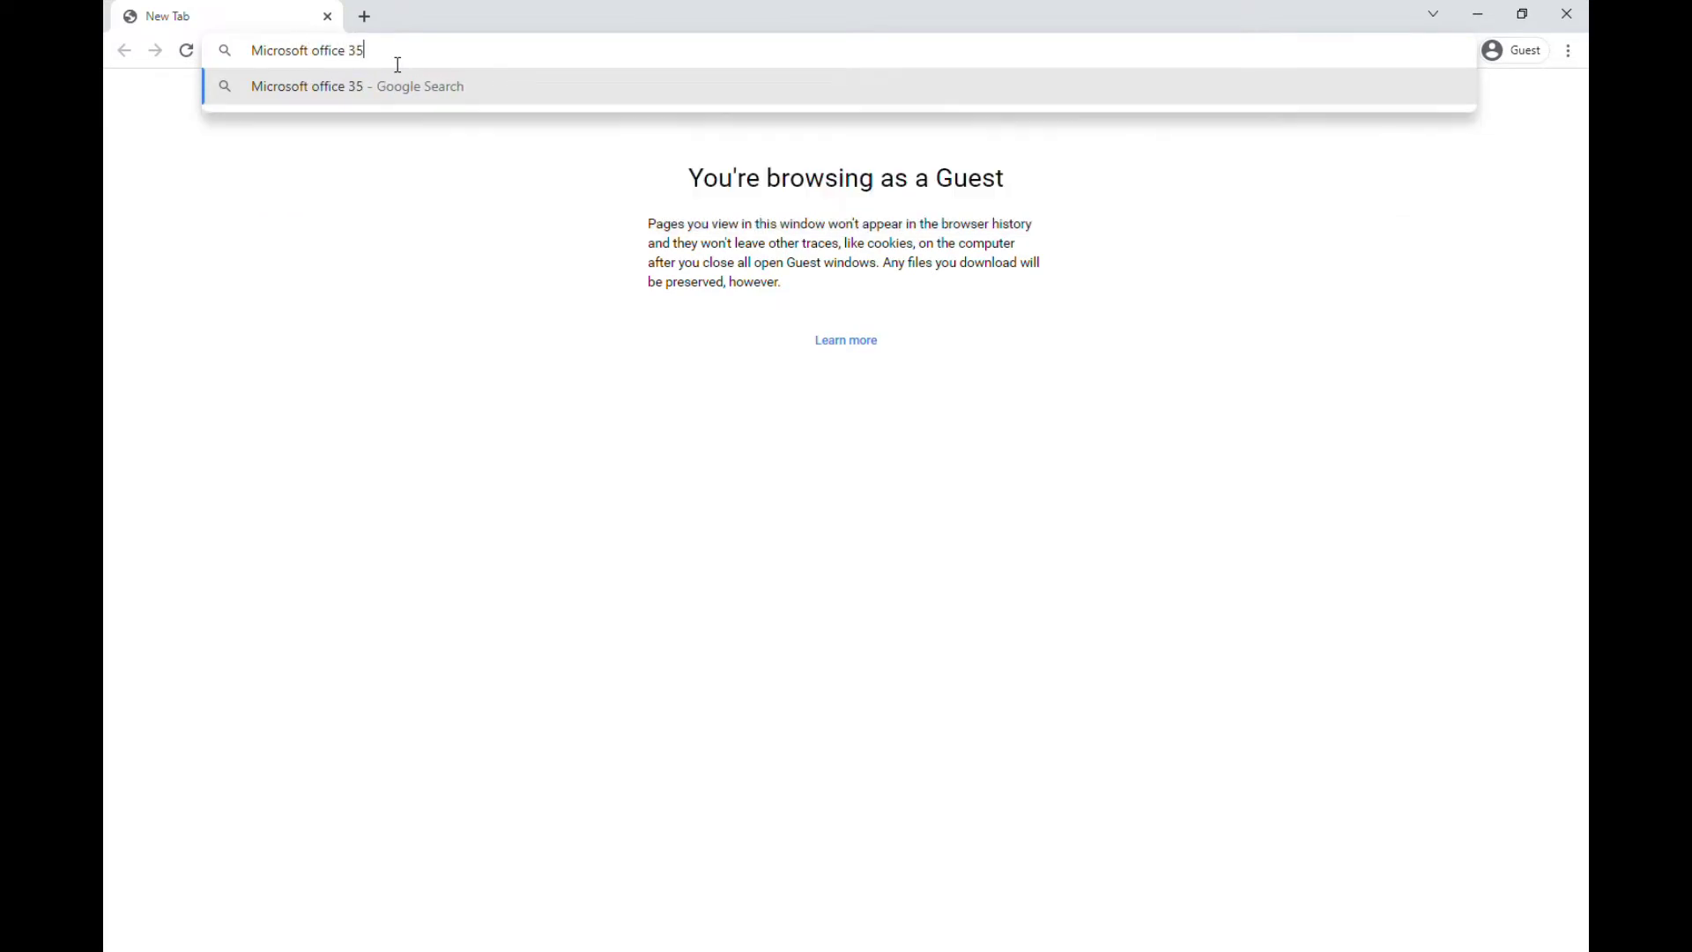
type("6 ")
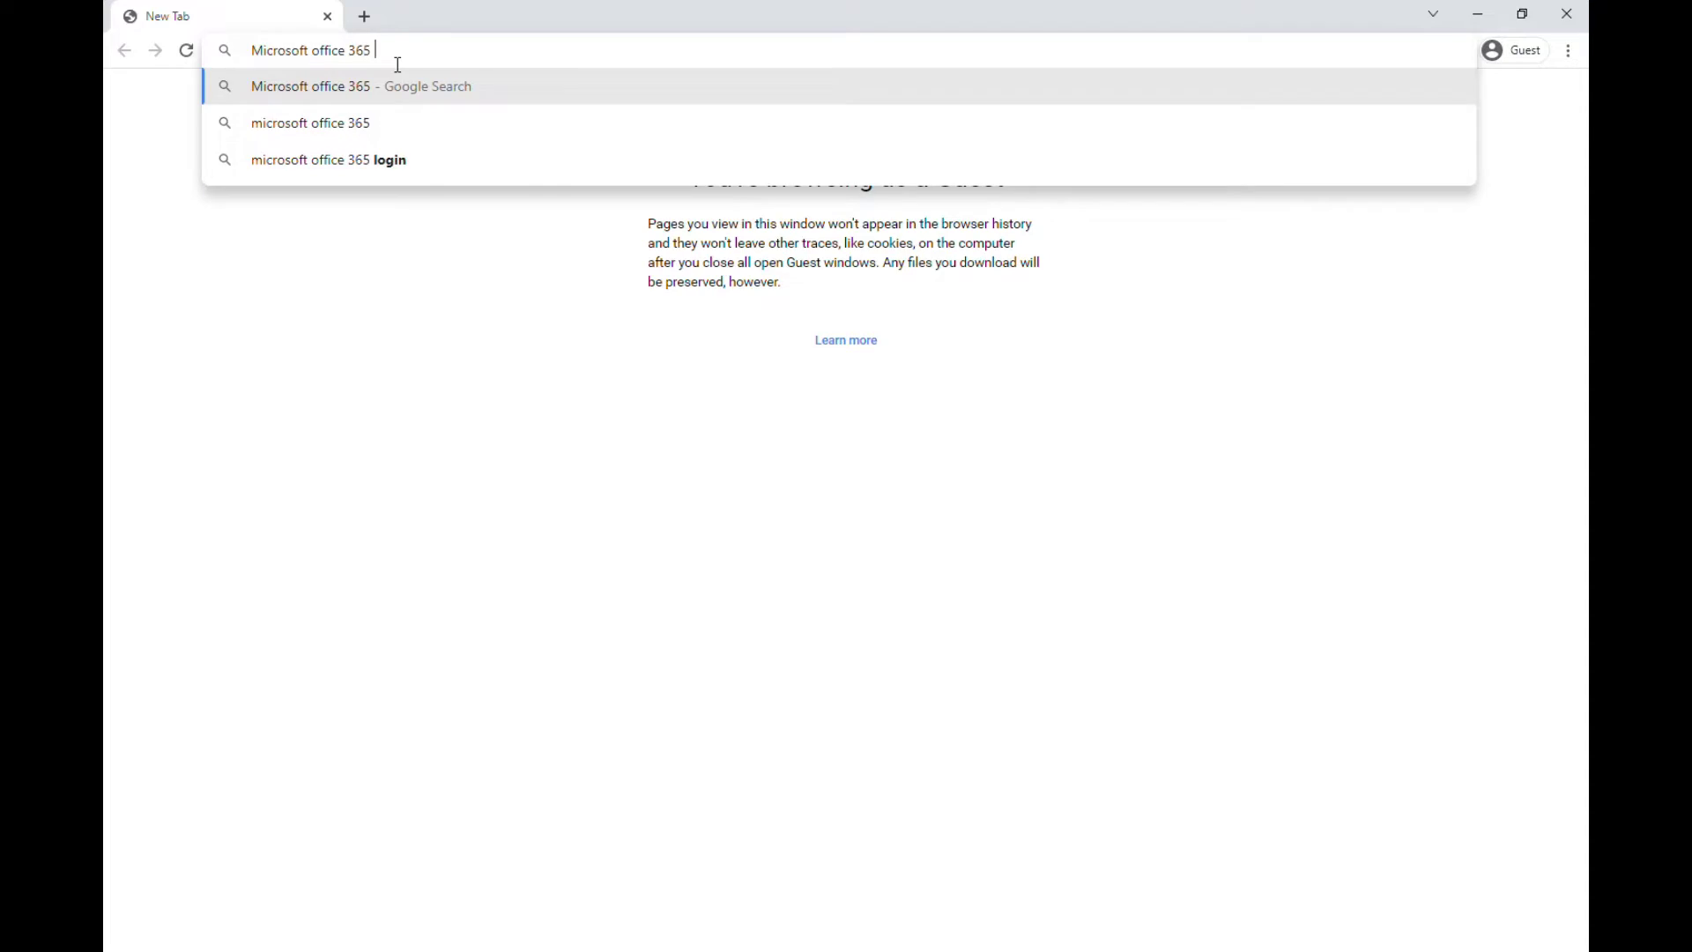
type("trial")
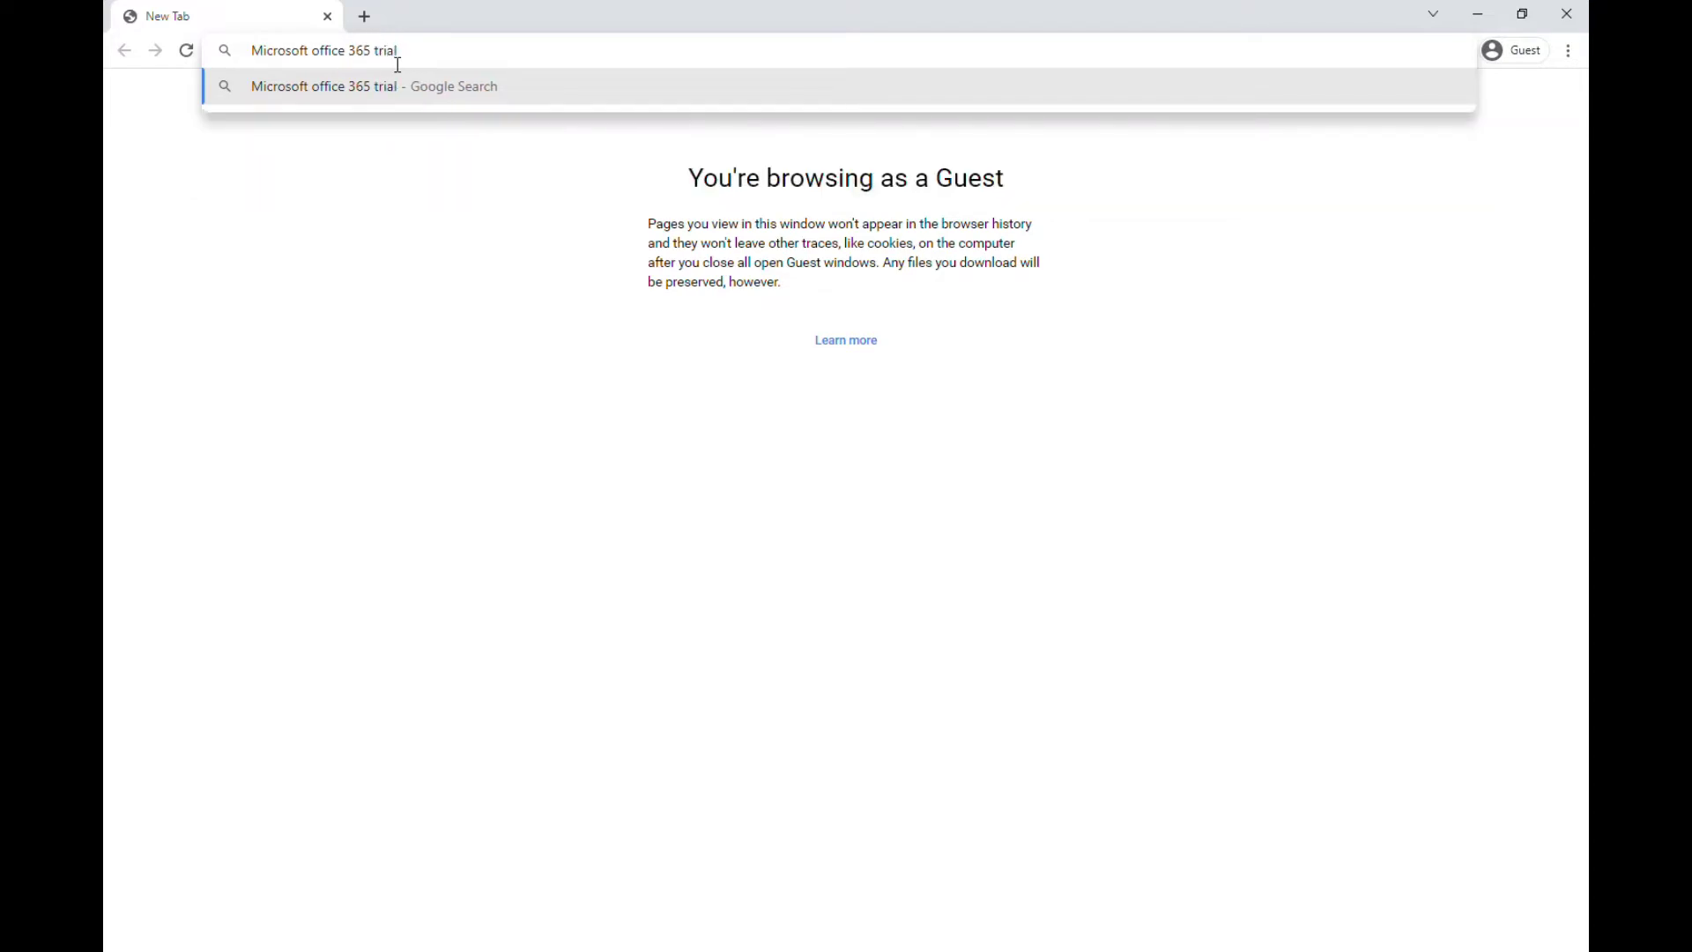
key("BackSpace")
key("BackSpace")
key("BackSpace")
key("BackSpace")
key("BackSpace")
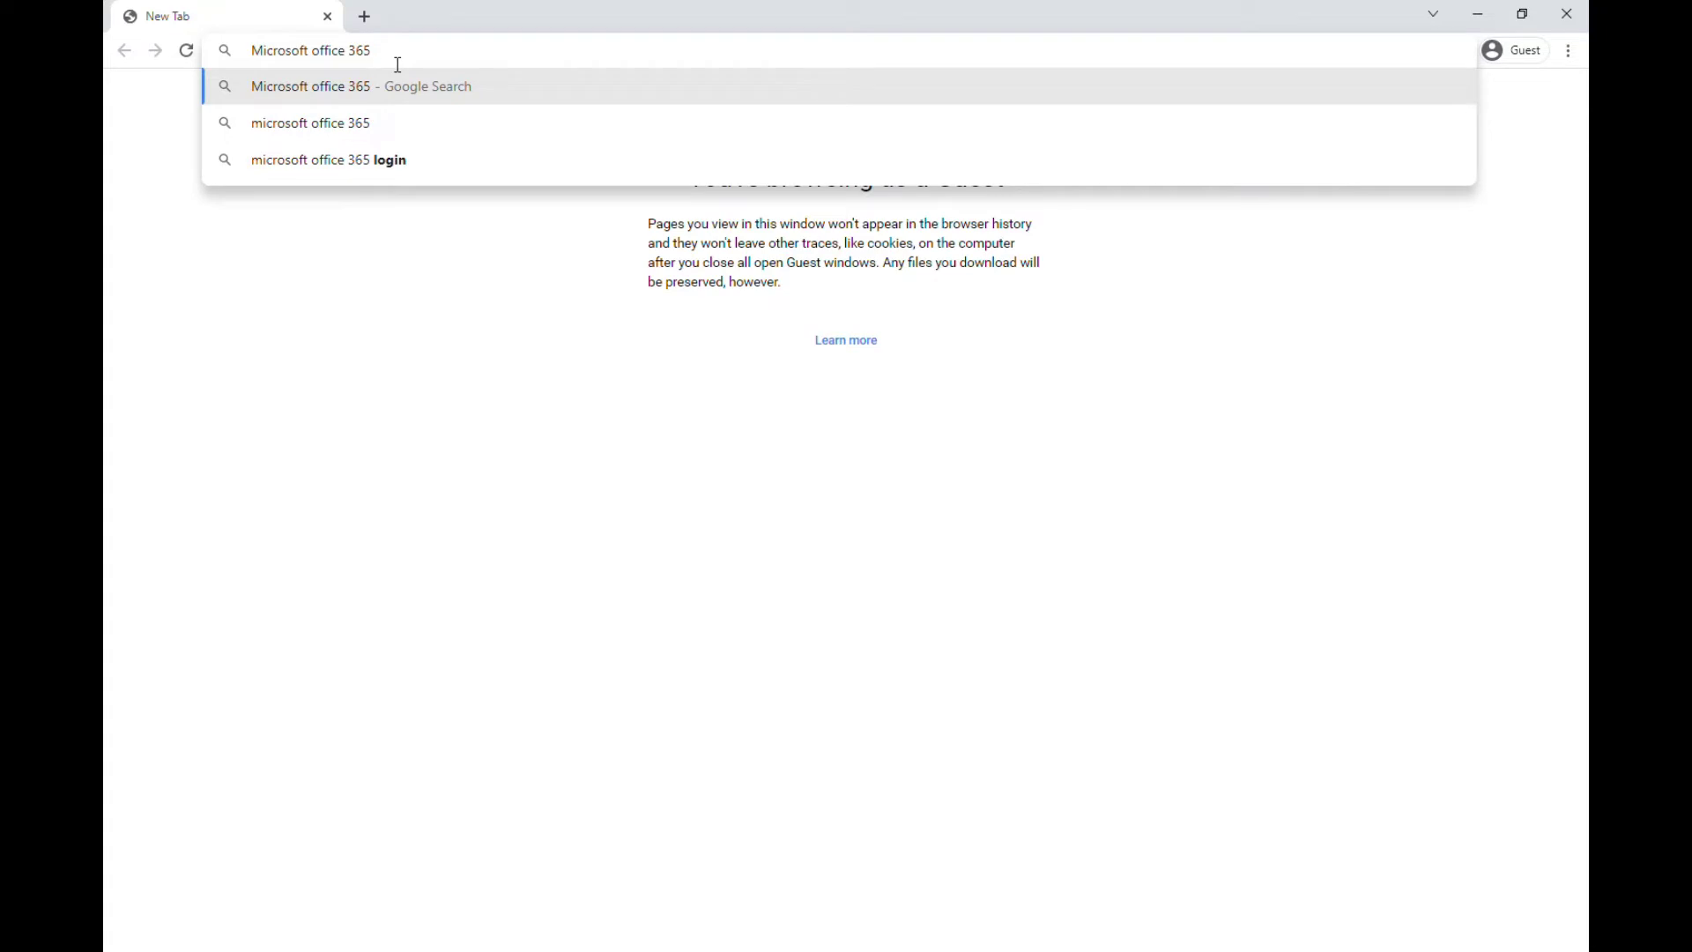
type("E5 trial")
key("Return")
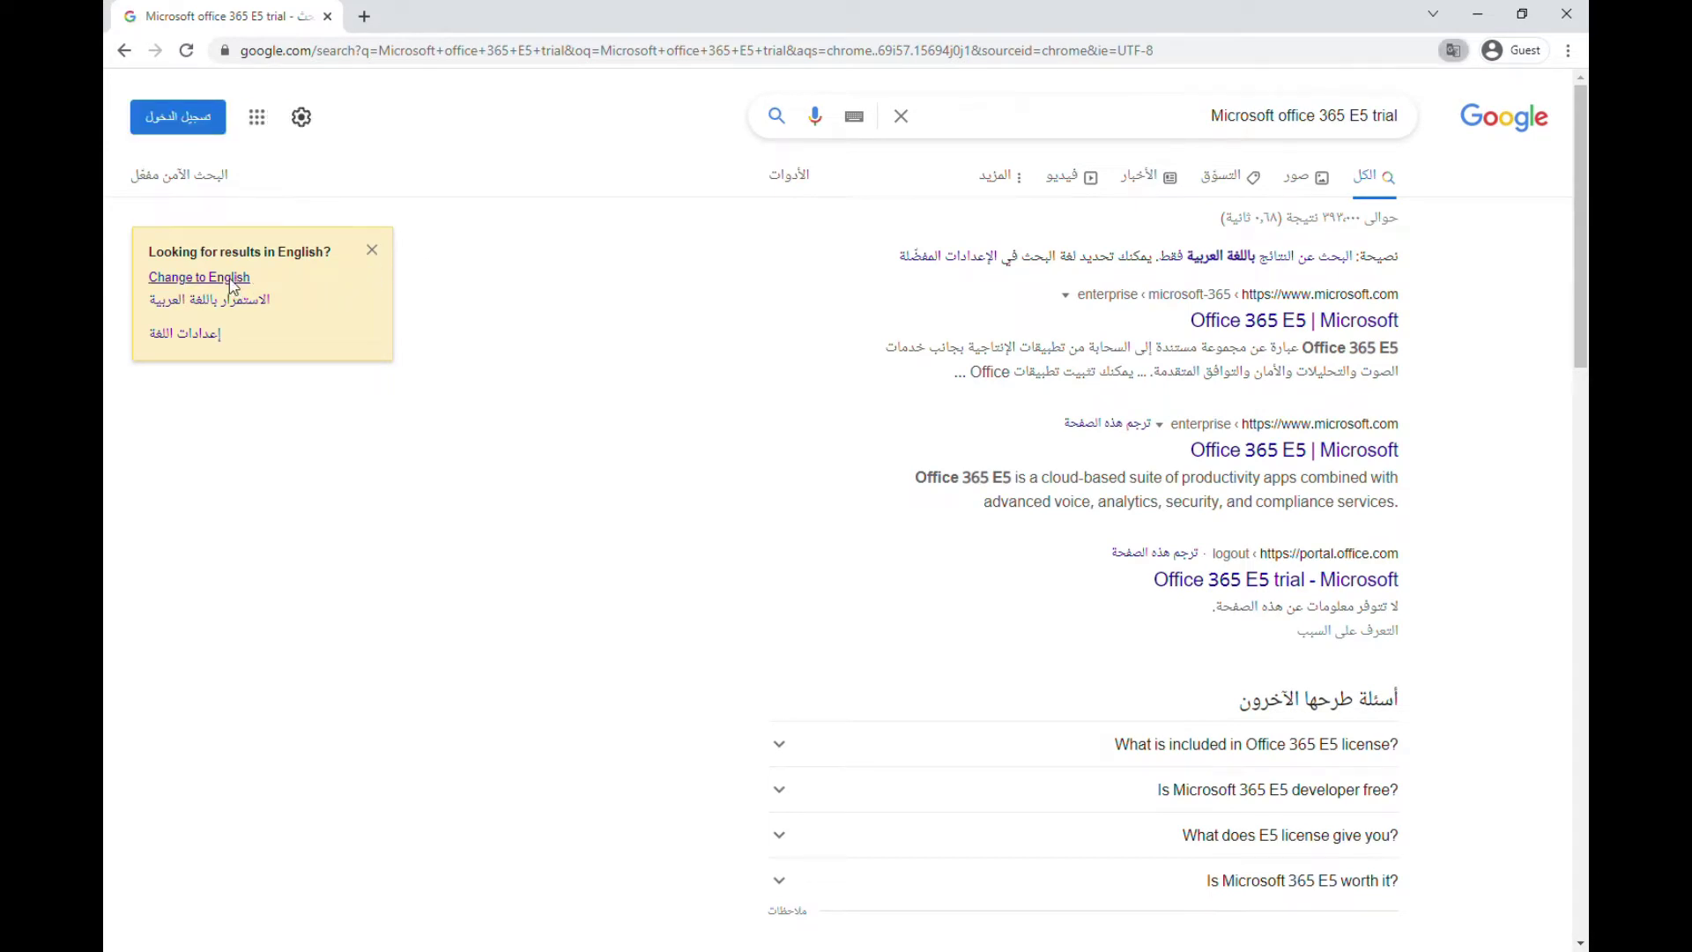
Switch results to English, open 'Office 365 E5 | Microsoft', and stay on United States - English
left_click(238, 279)
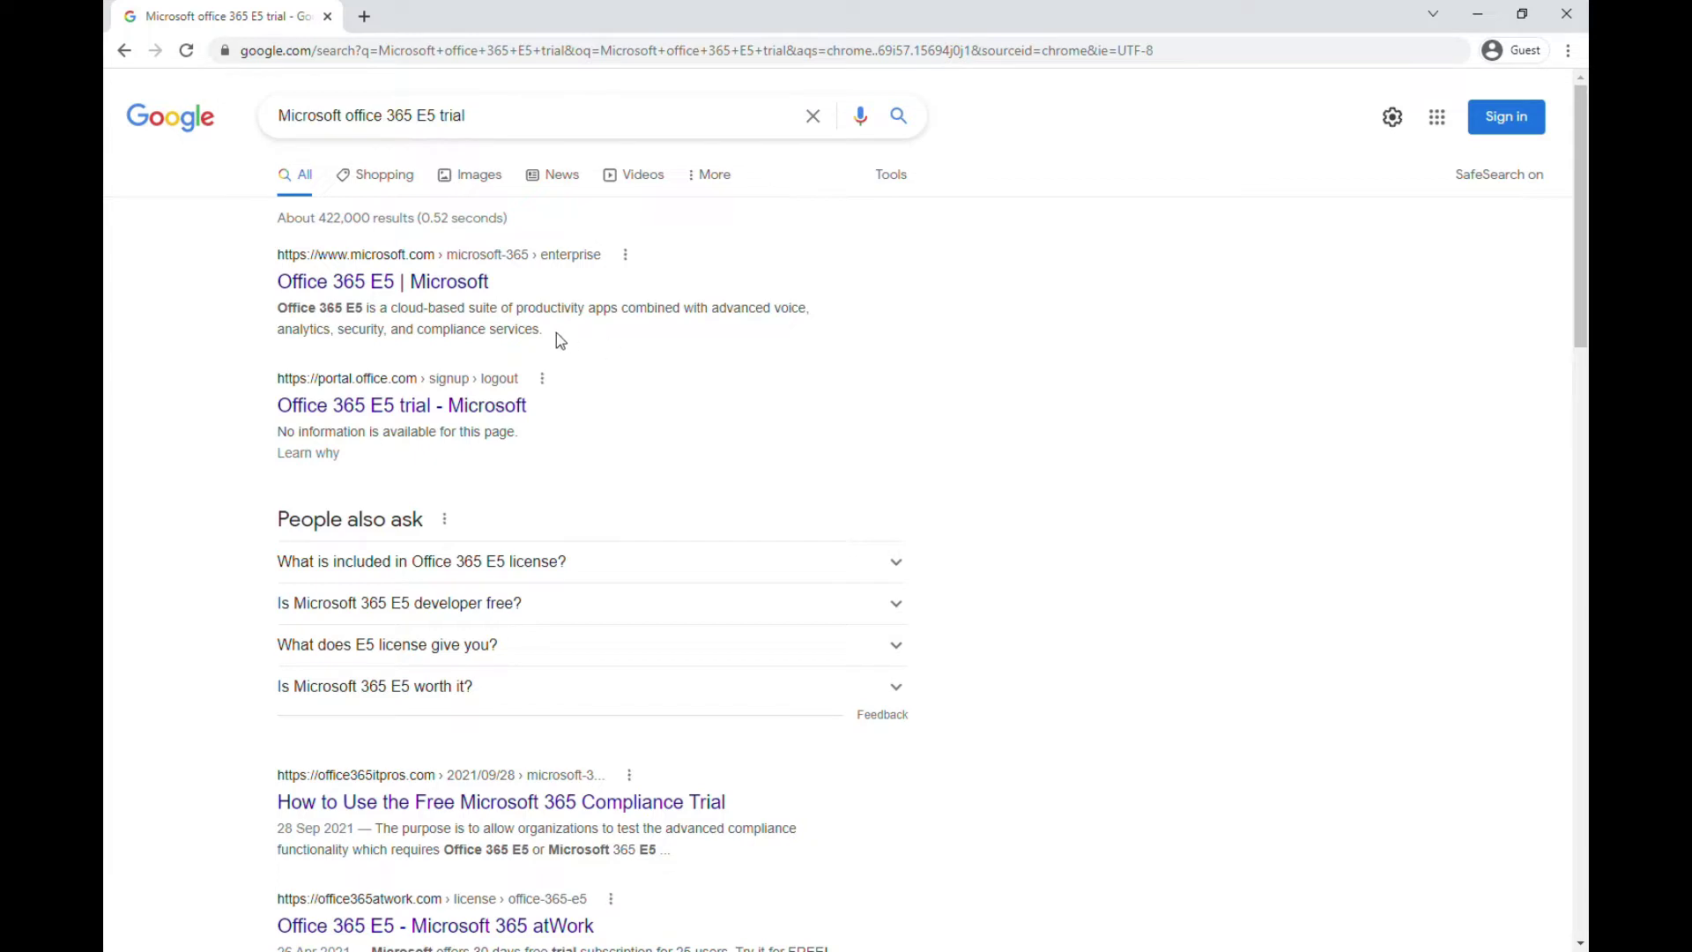
left_click(460, 300)
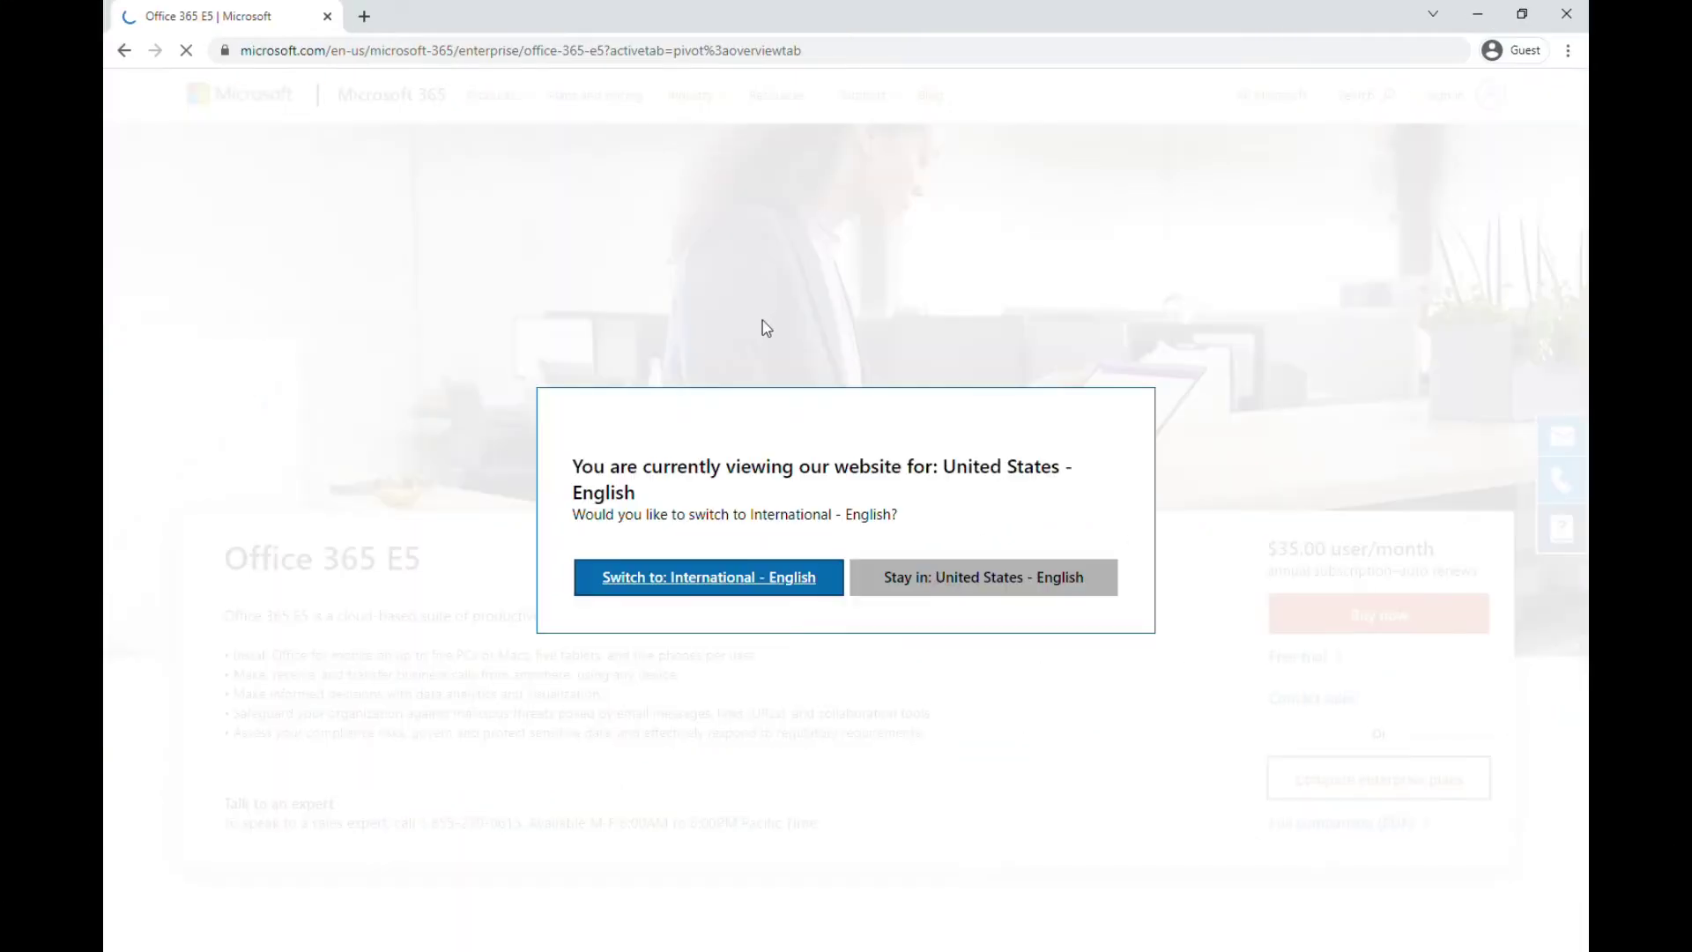
left_click(922, 585)
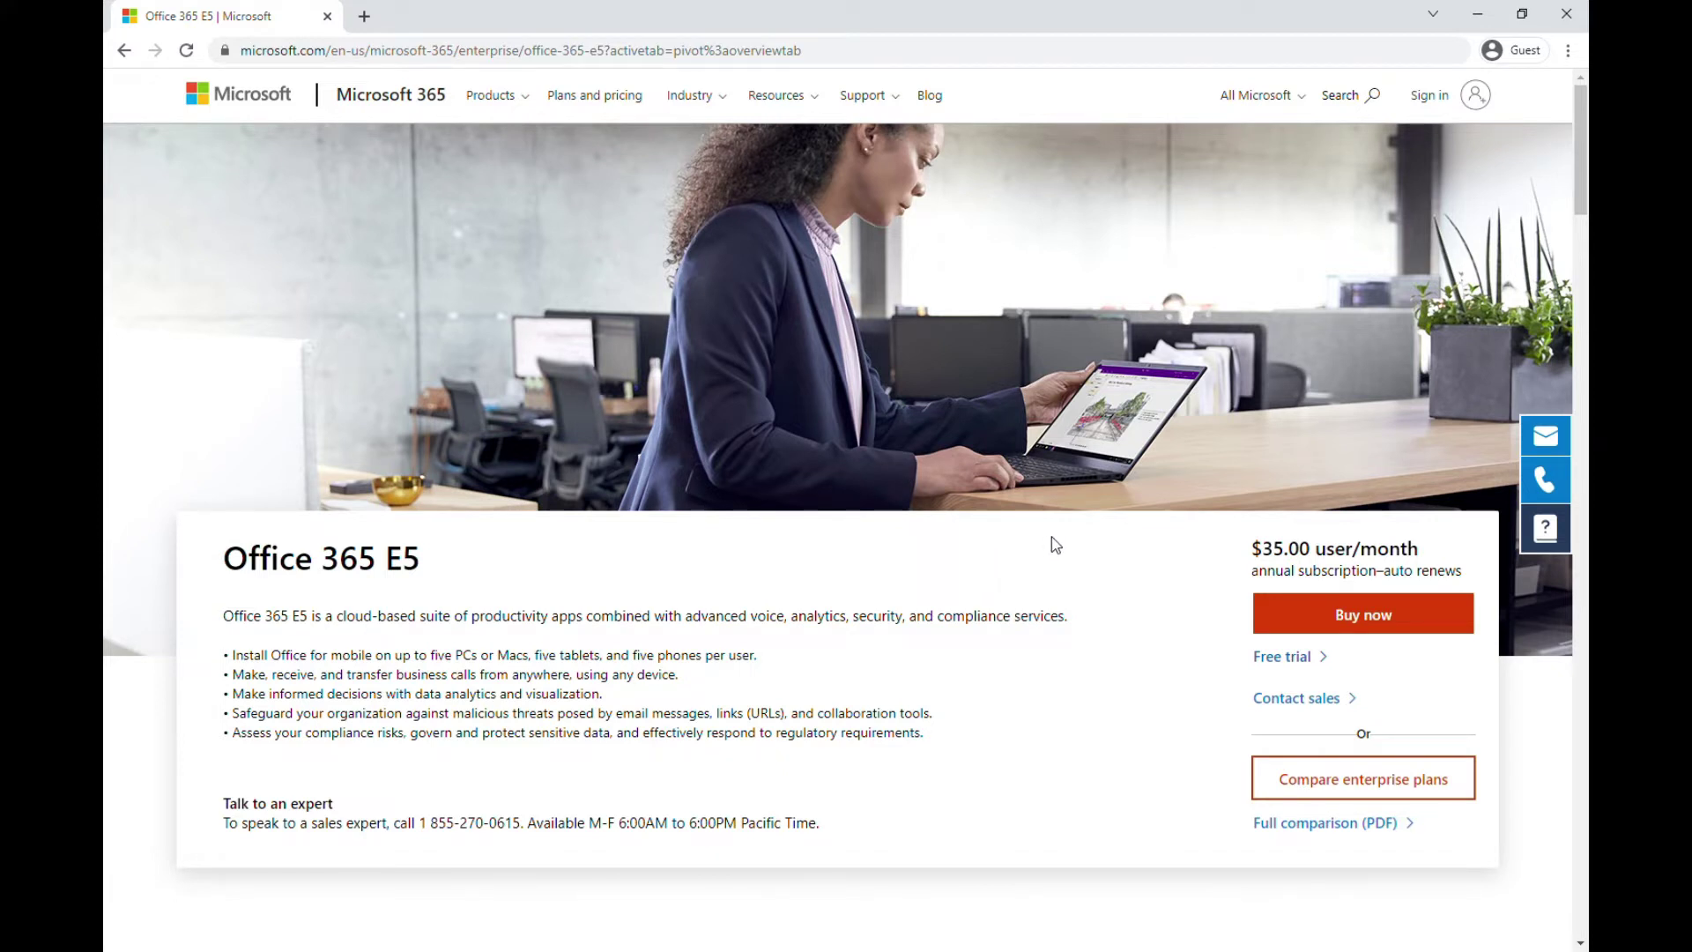
Start the Office 365 E5 free trial and submit the user's email address
left_click(1291, 666)
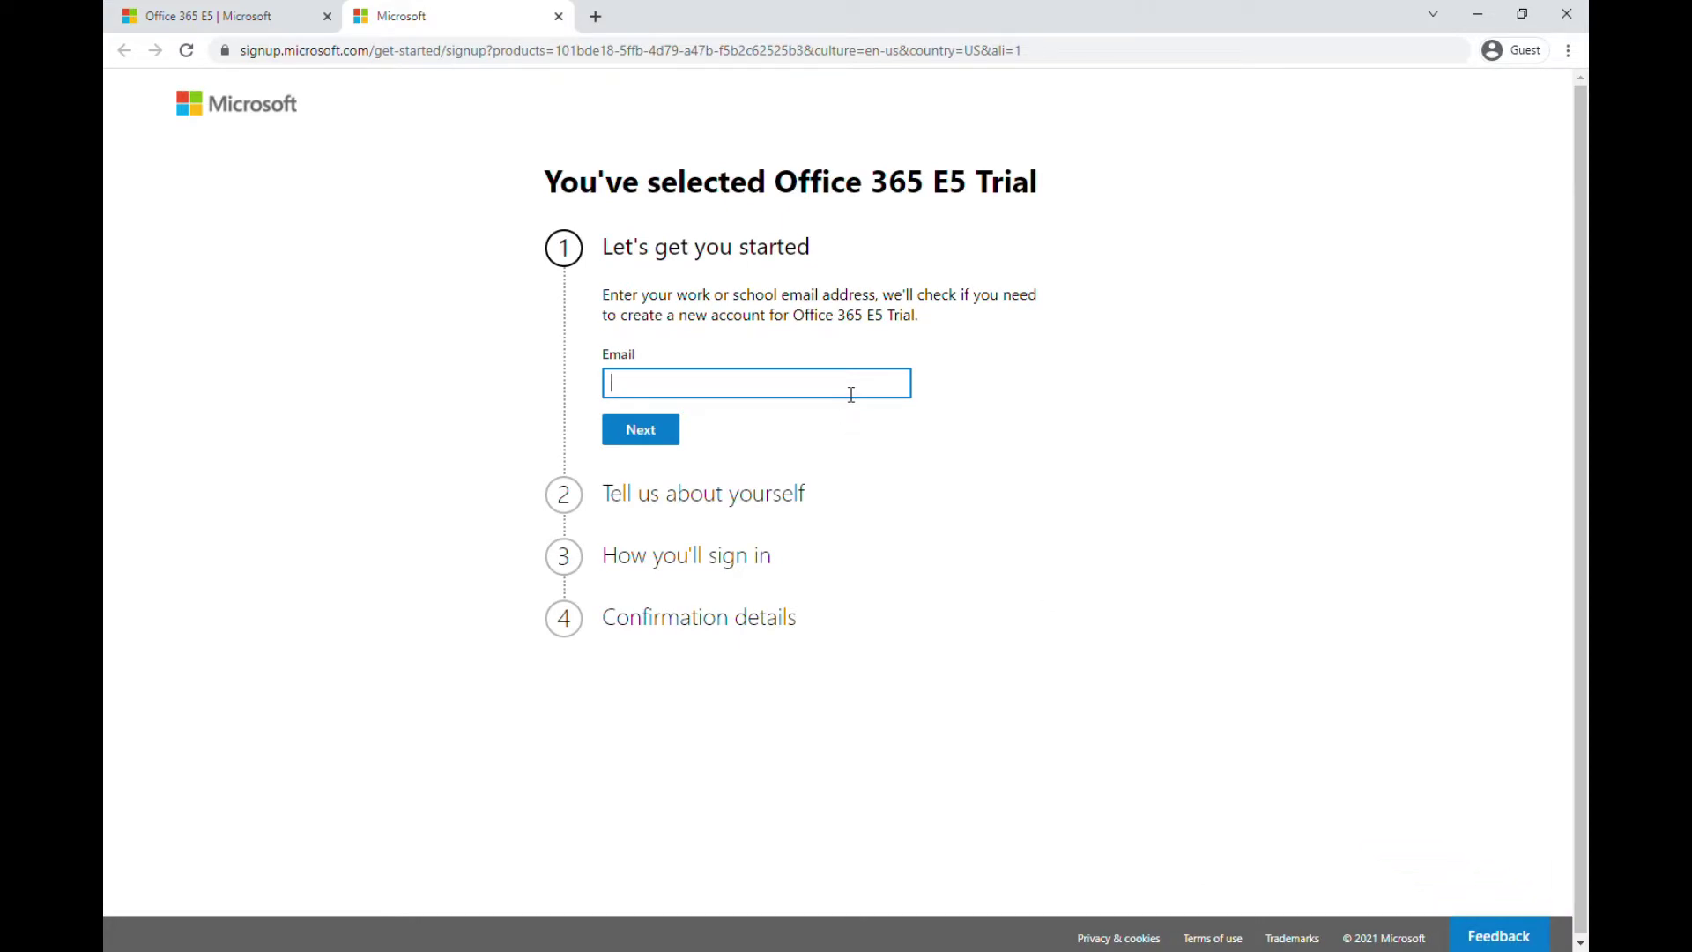
left_click(618, 431)
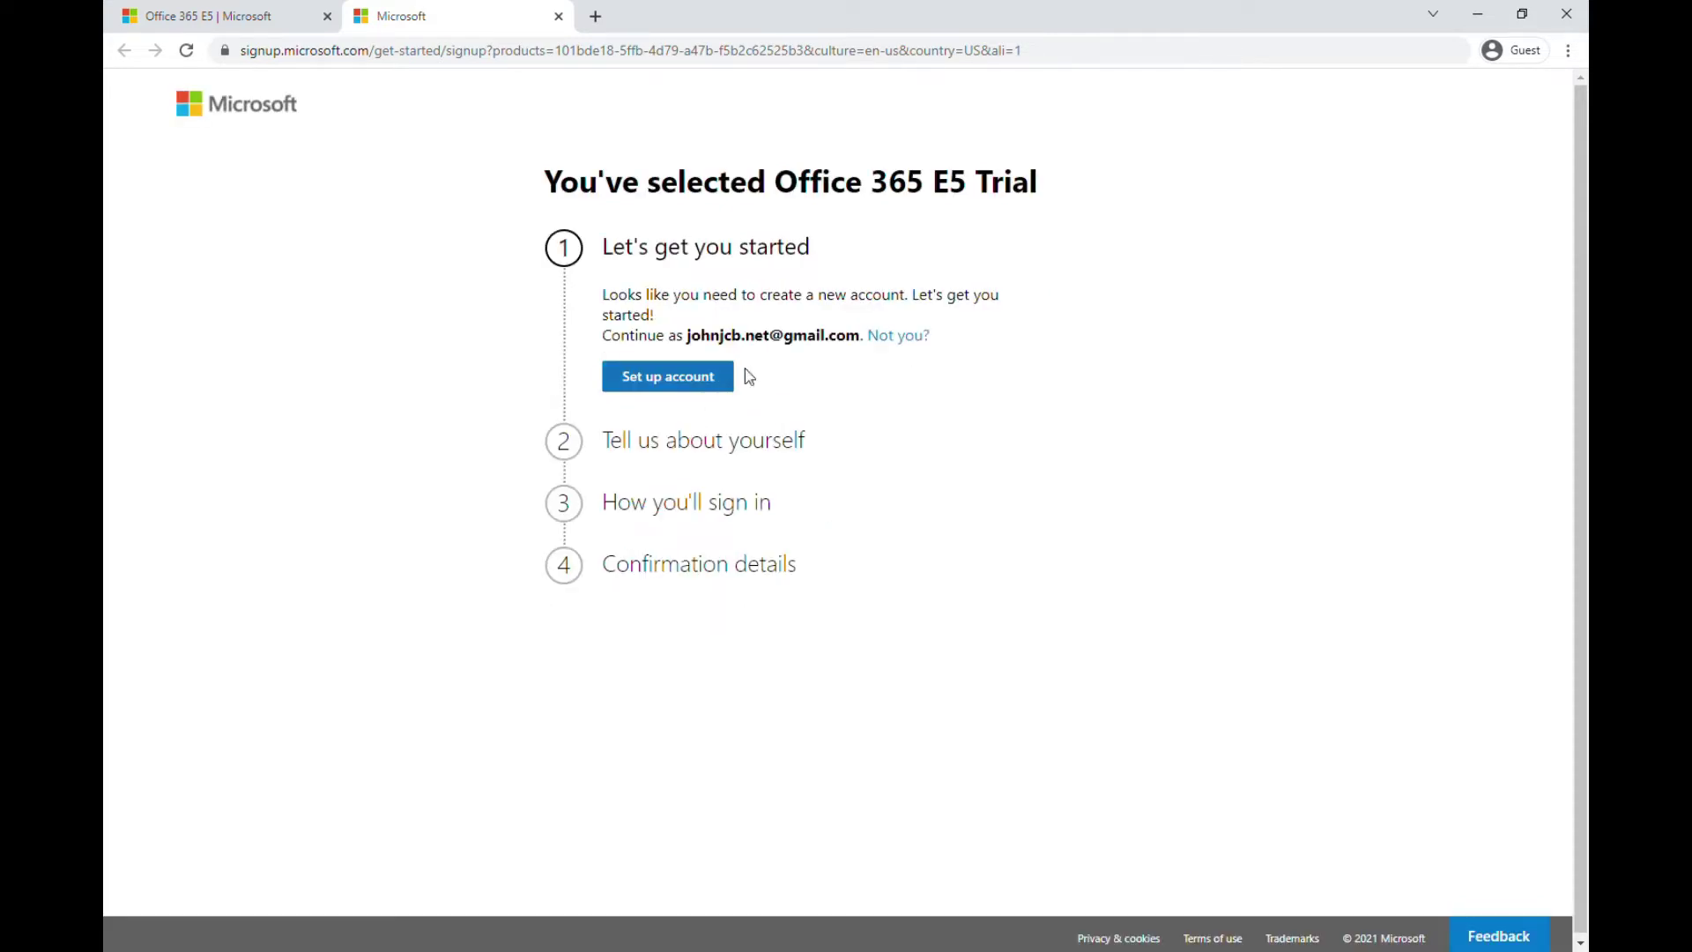
Begin new account setup and enter the user's first, middle and last name
left_click(688, 393)
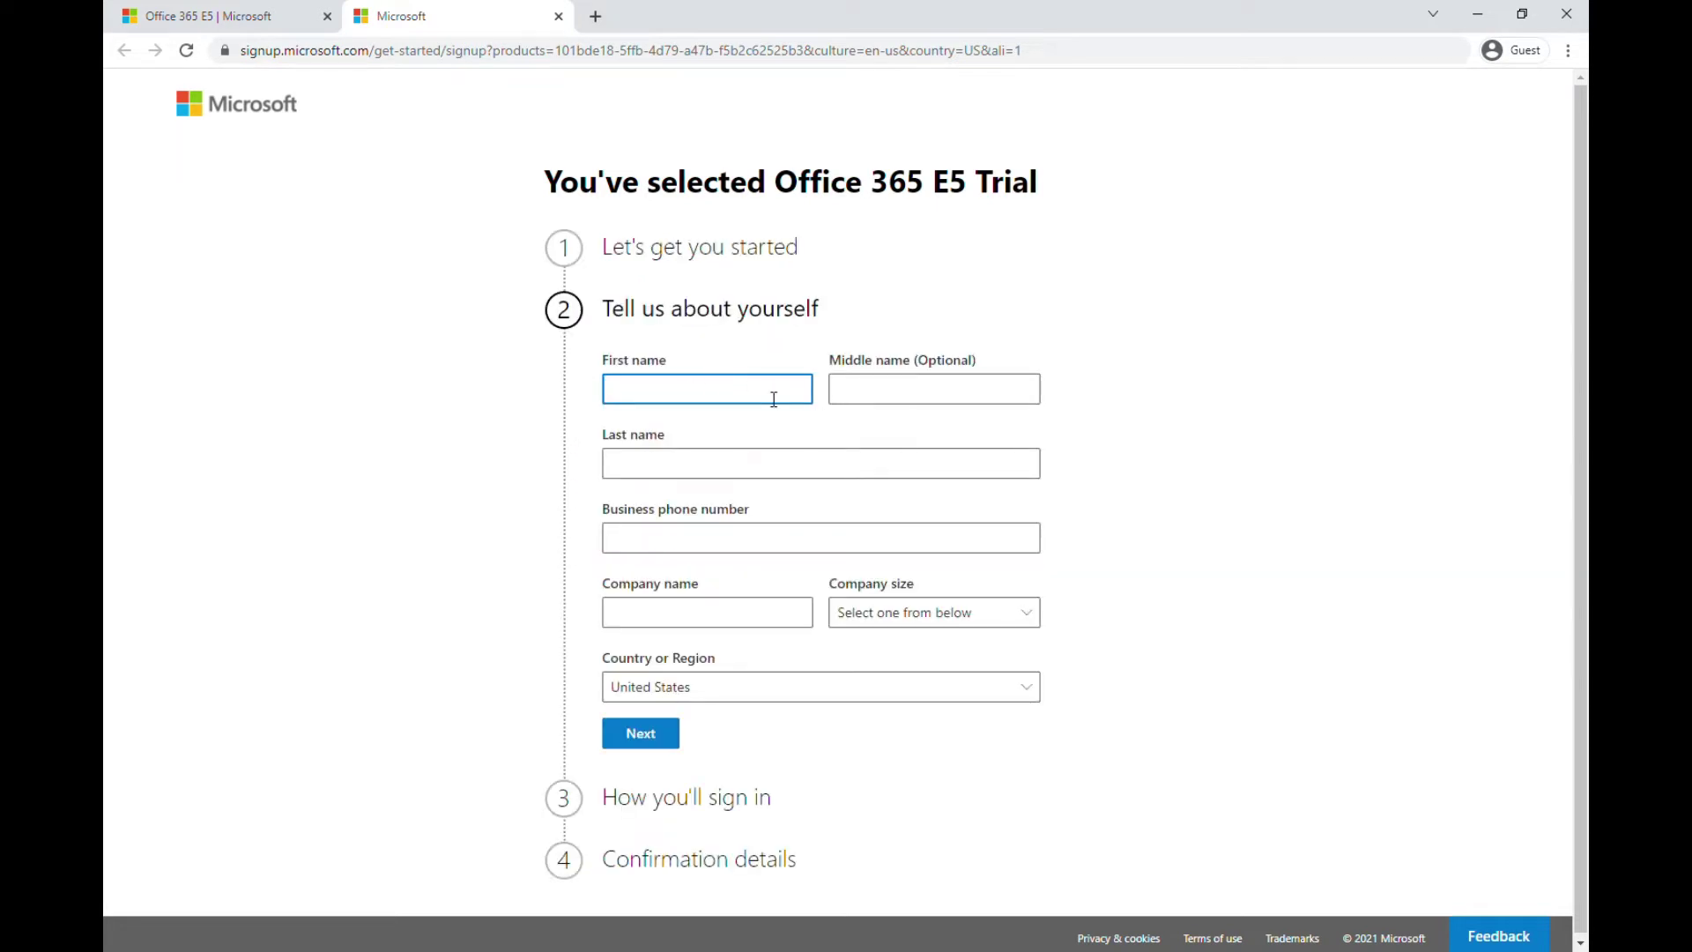
left_click(845, 384)
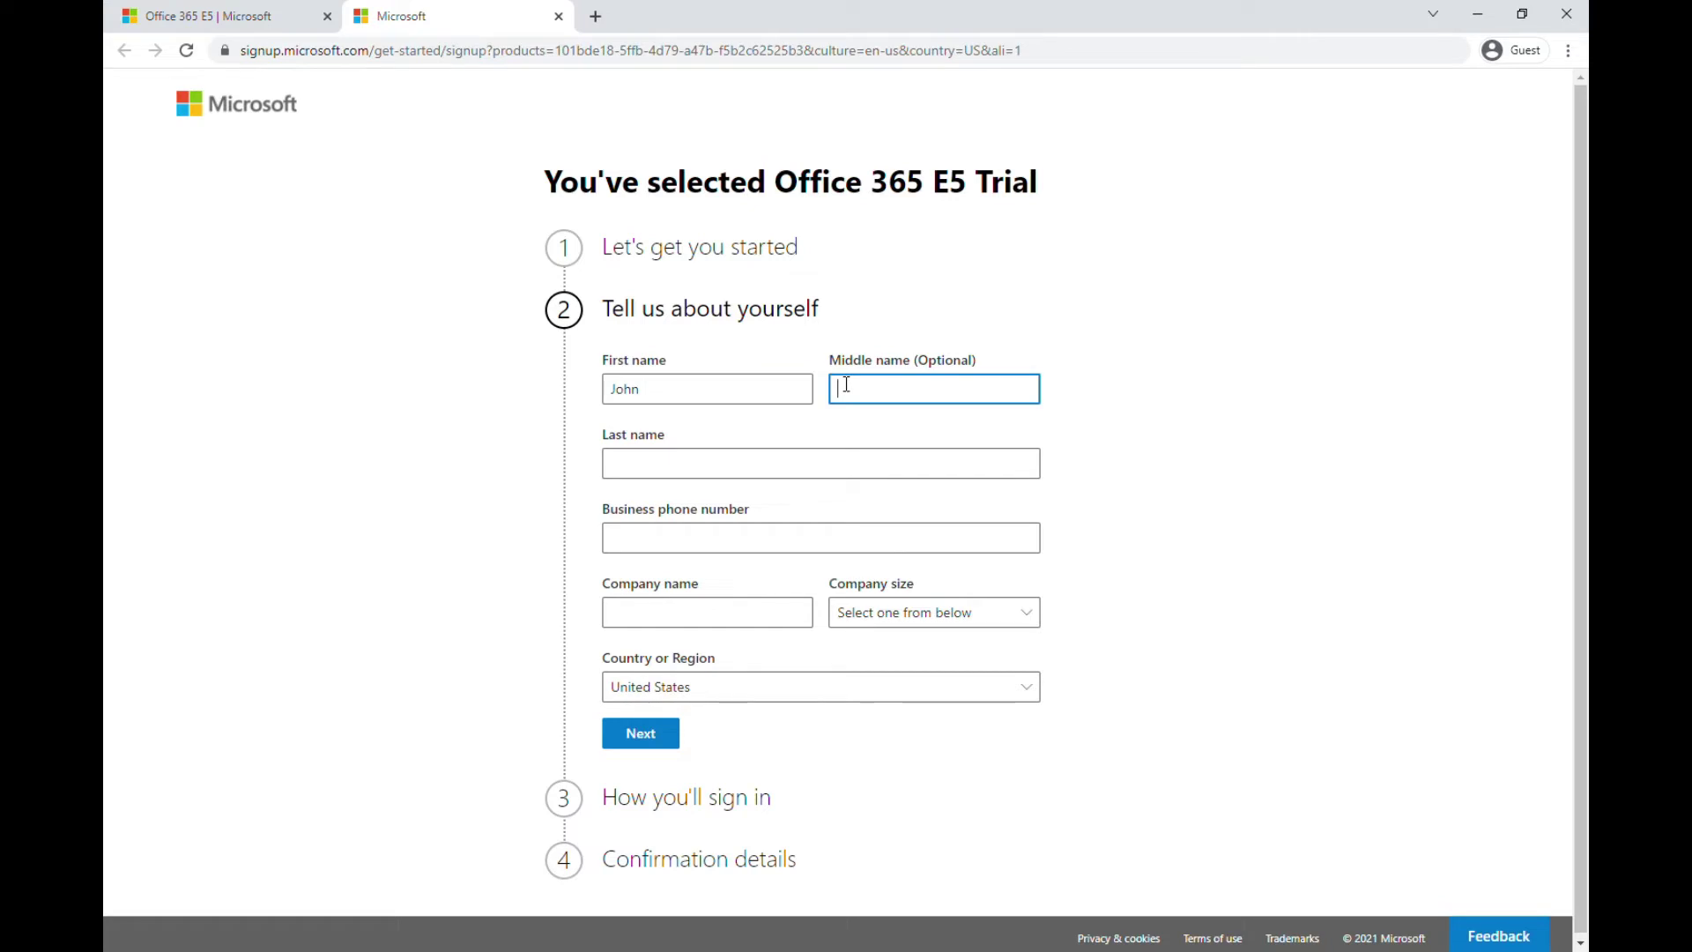
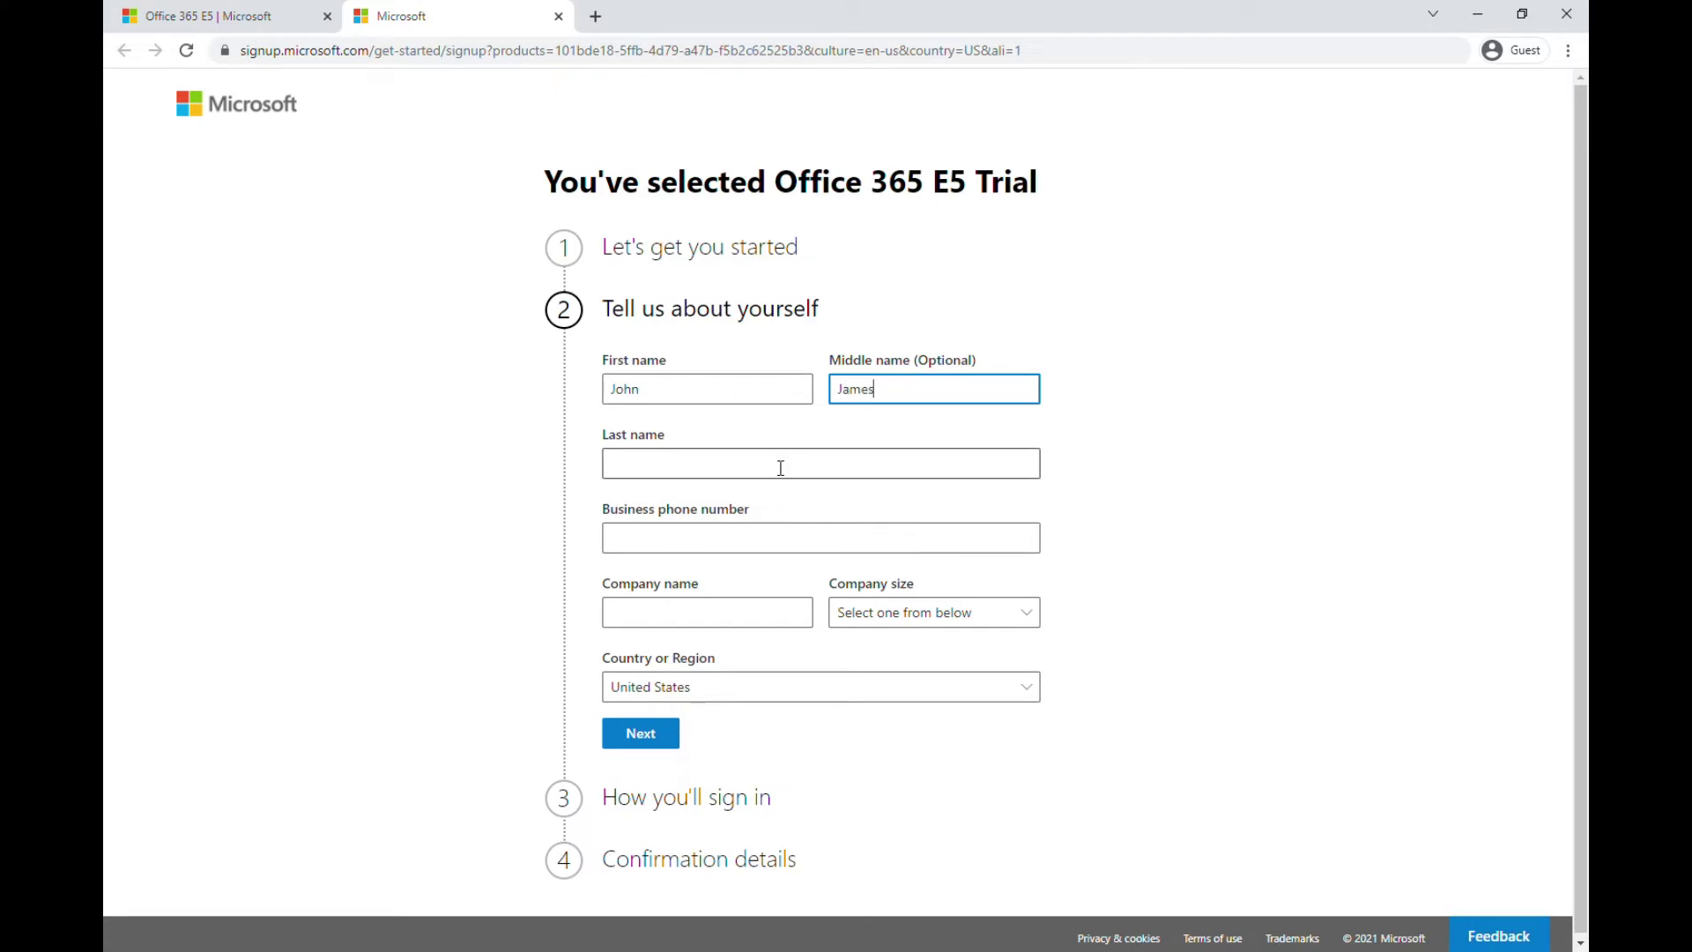
left_click(781, 468)
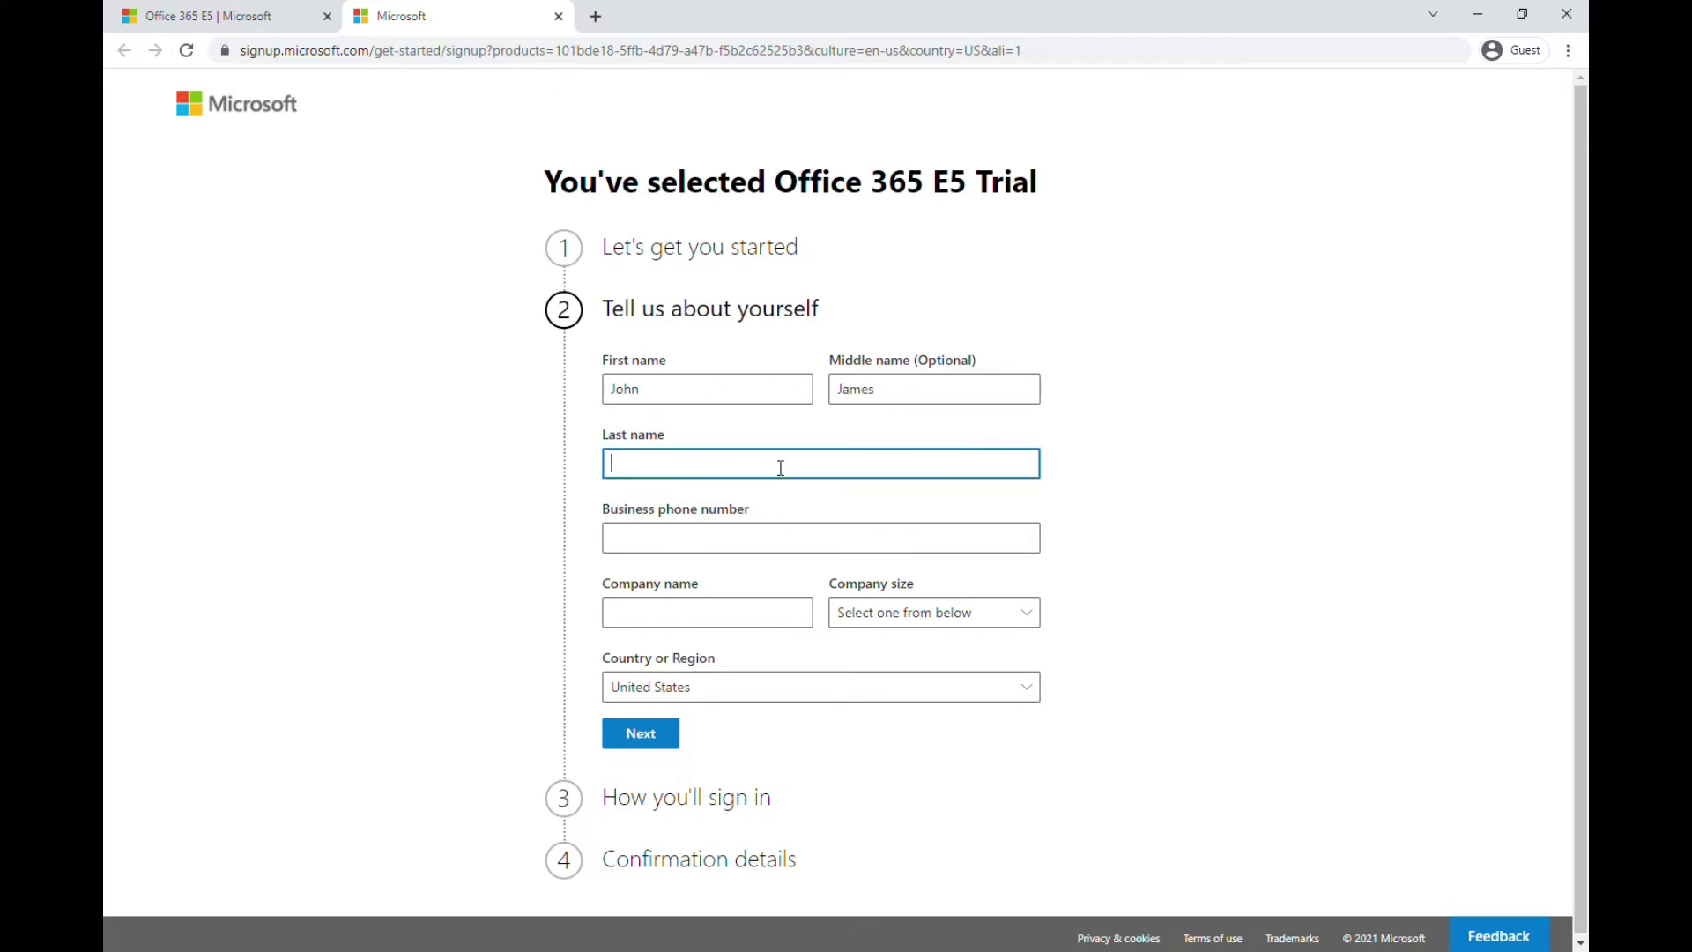
Enter the business phone number, correcting the first attempt
left_click(761, 537)
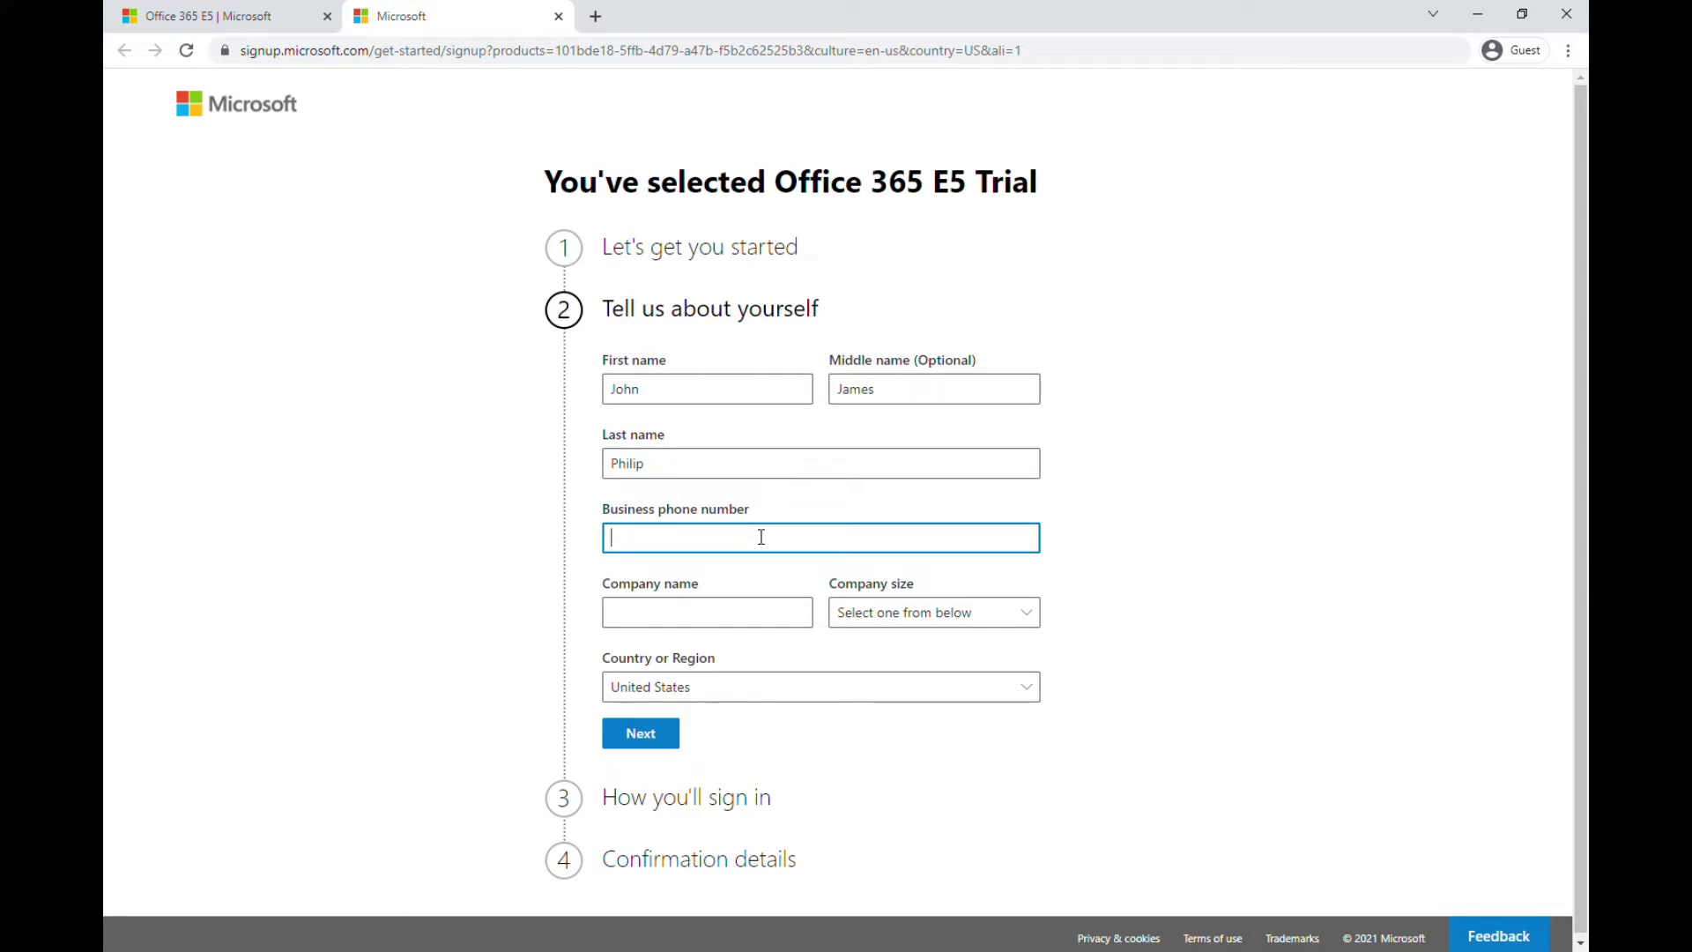
type("07382")
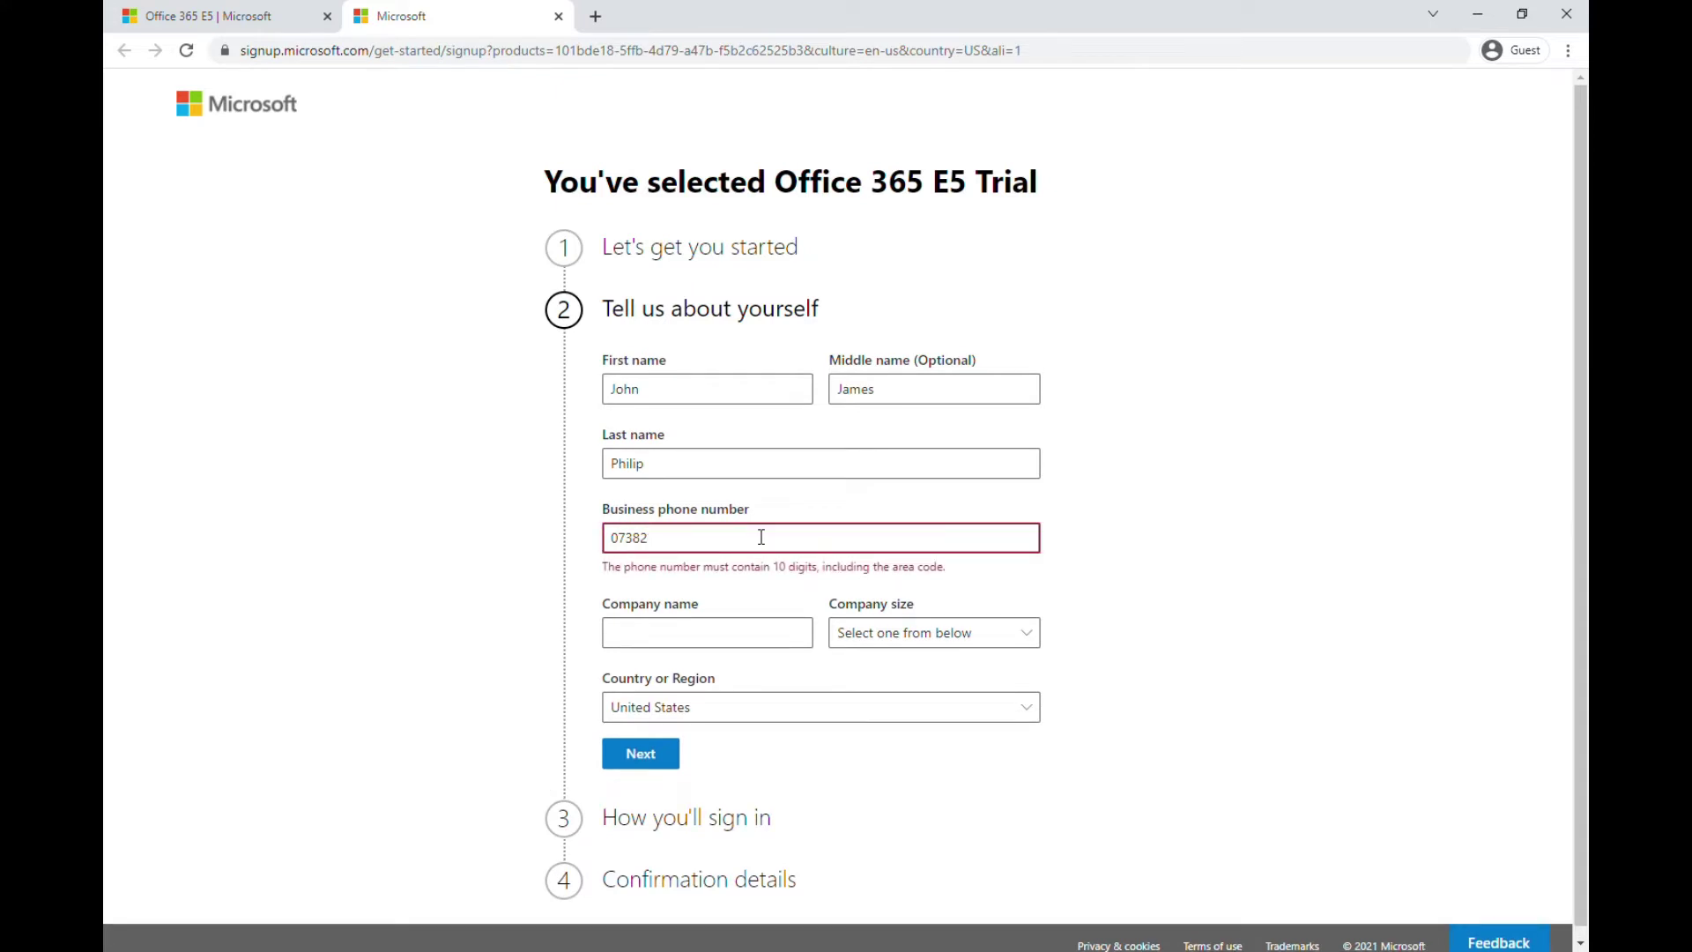
key("BackSpace")
key("BackSpace")
key("BackSpace")
key("BackSpace")
key("BackSpace")
type("0563124")
key("BackSpace")
key("BackSpace")
key("BackSpace")
key("BackSpace")
key("BackSpace")
key("BackSpace")
key("BackSpace")
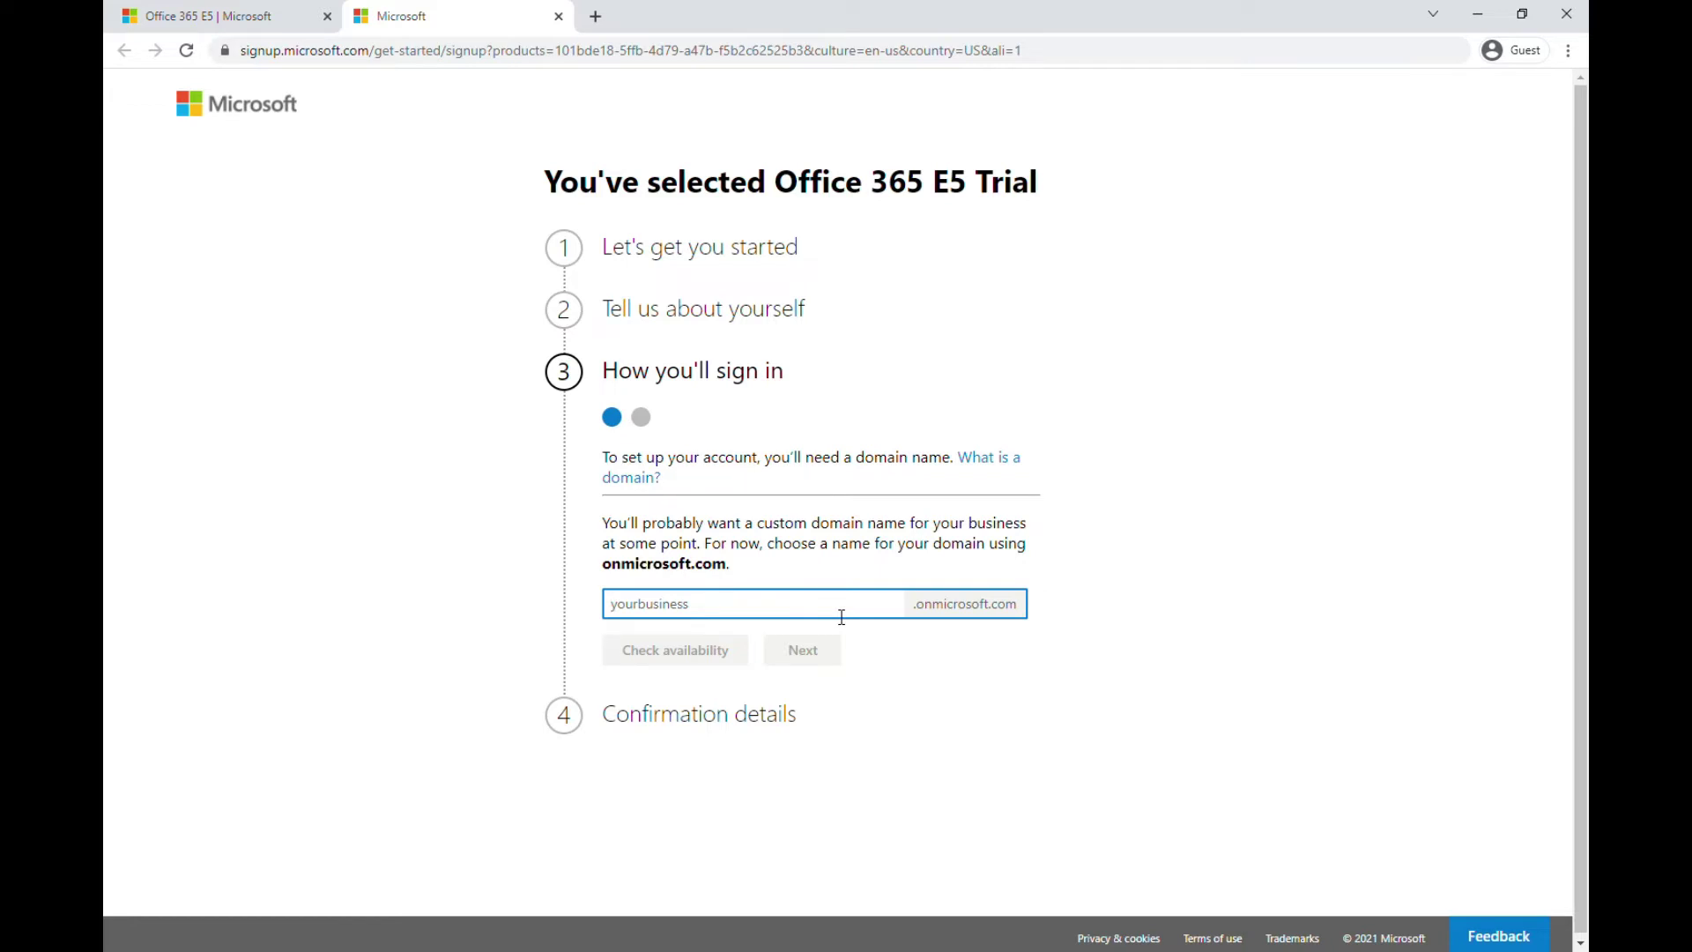
Claim the domain name demoland333 after demoland proves unavailable
type("d")
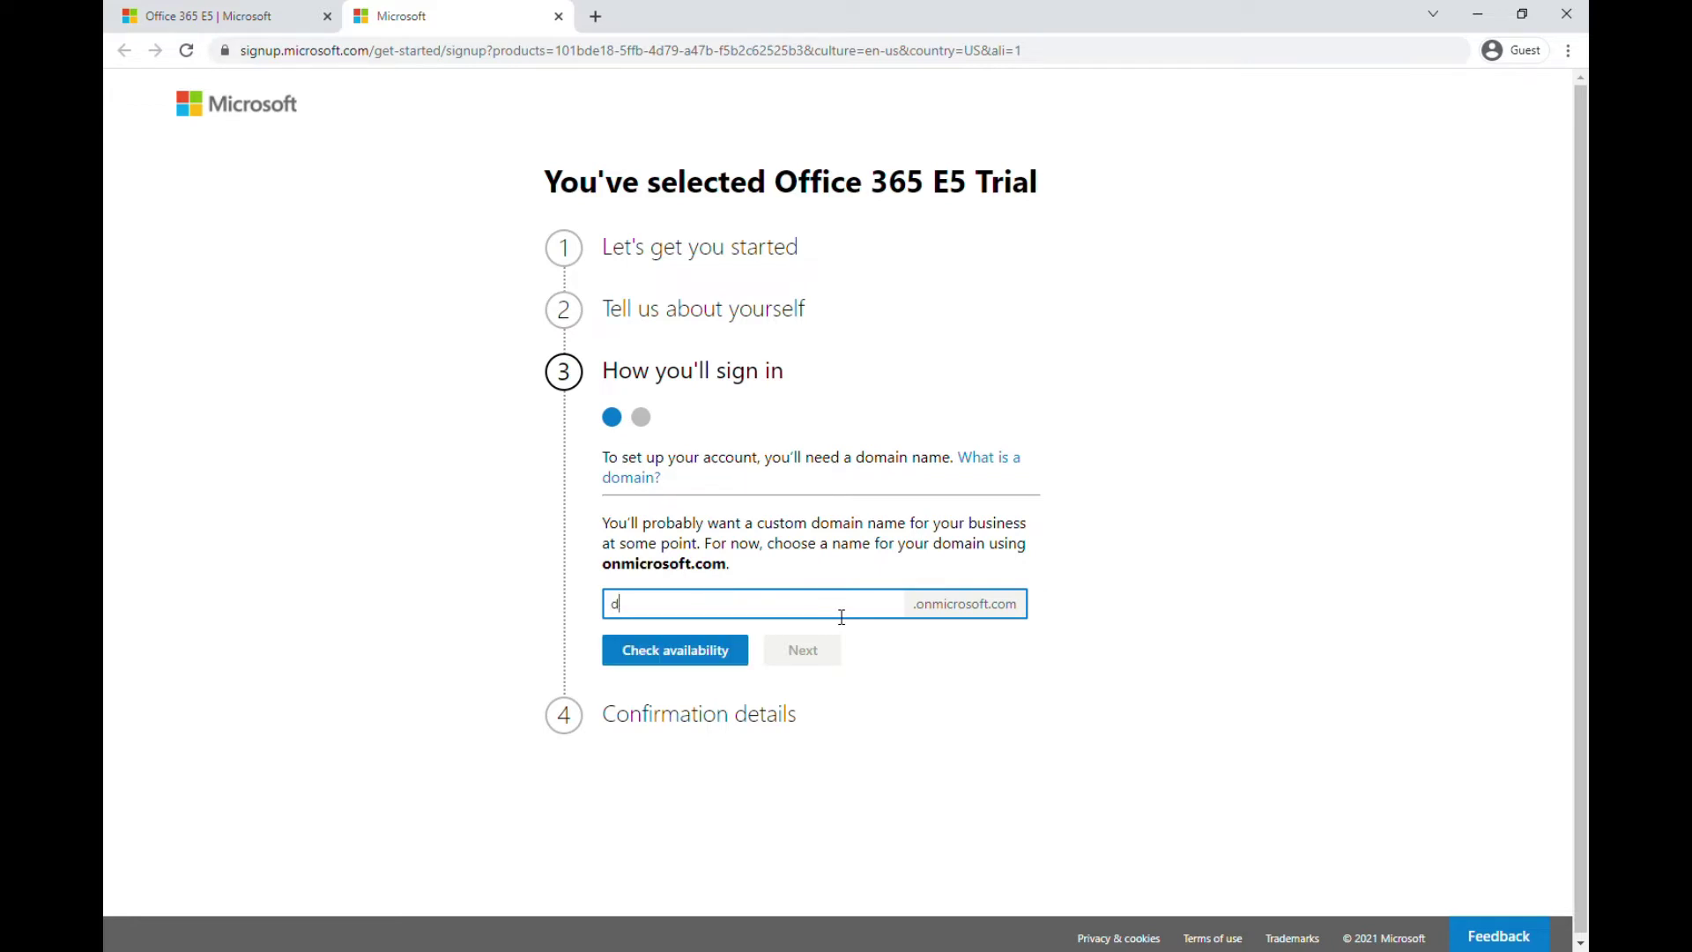
type("emoland")
left_click(745, 663)
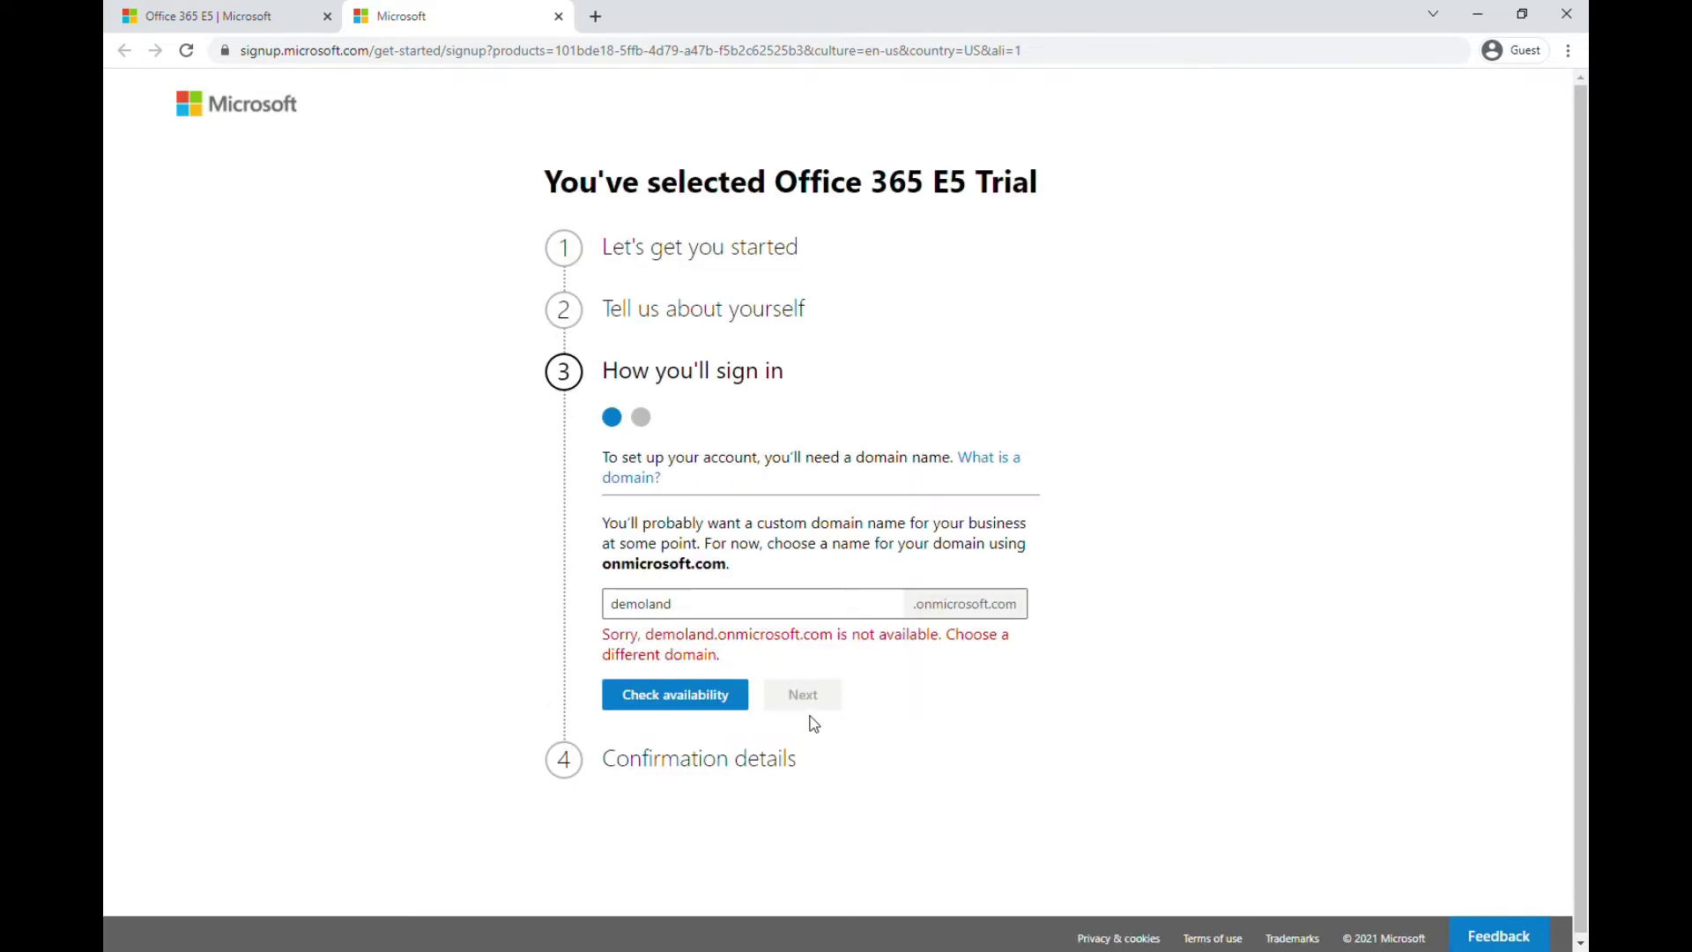
left_click(760, 612)
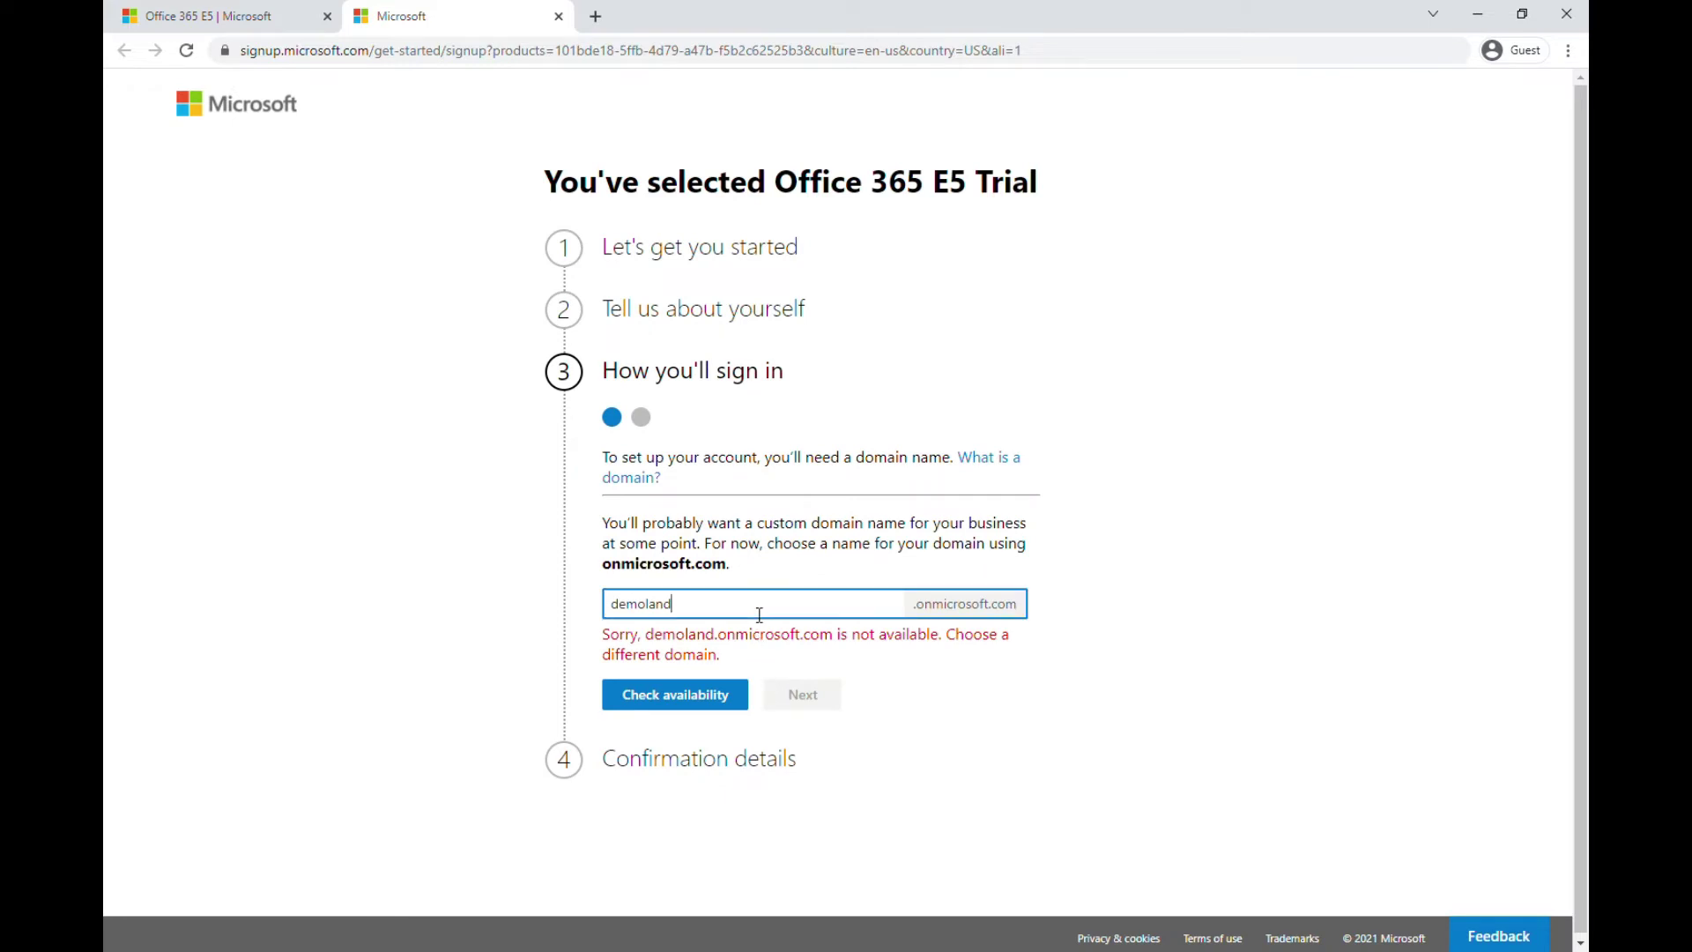
type("333")
left_click(718, 647)
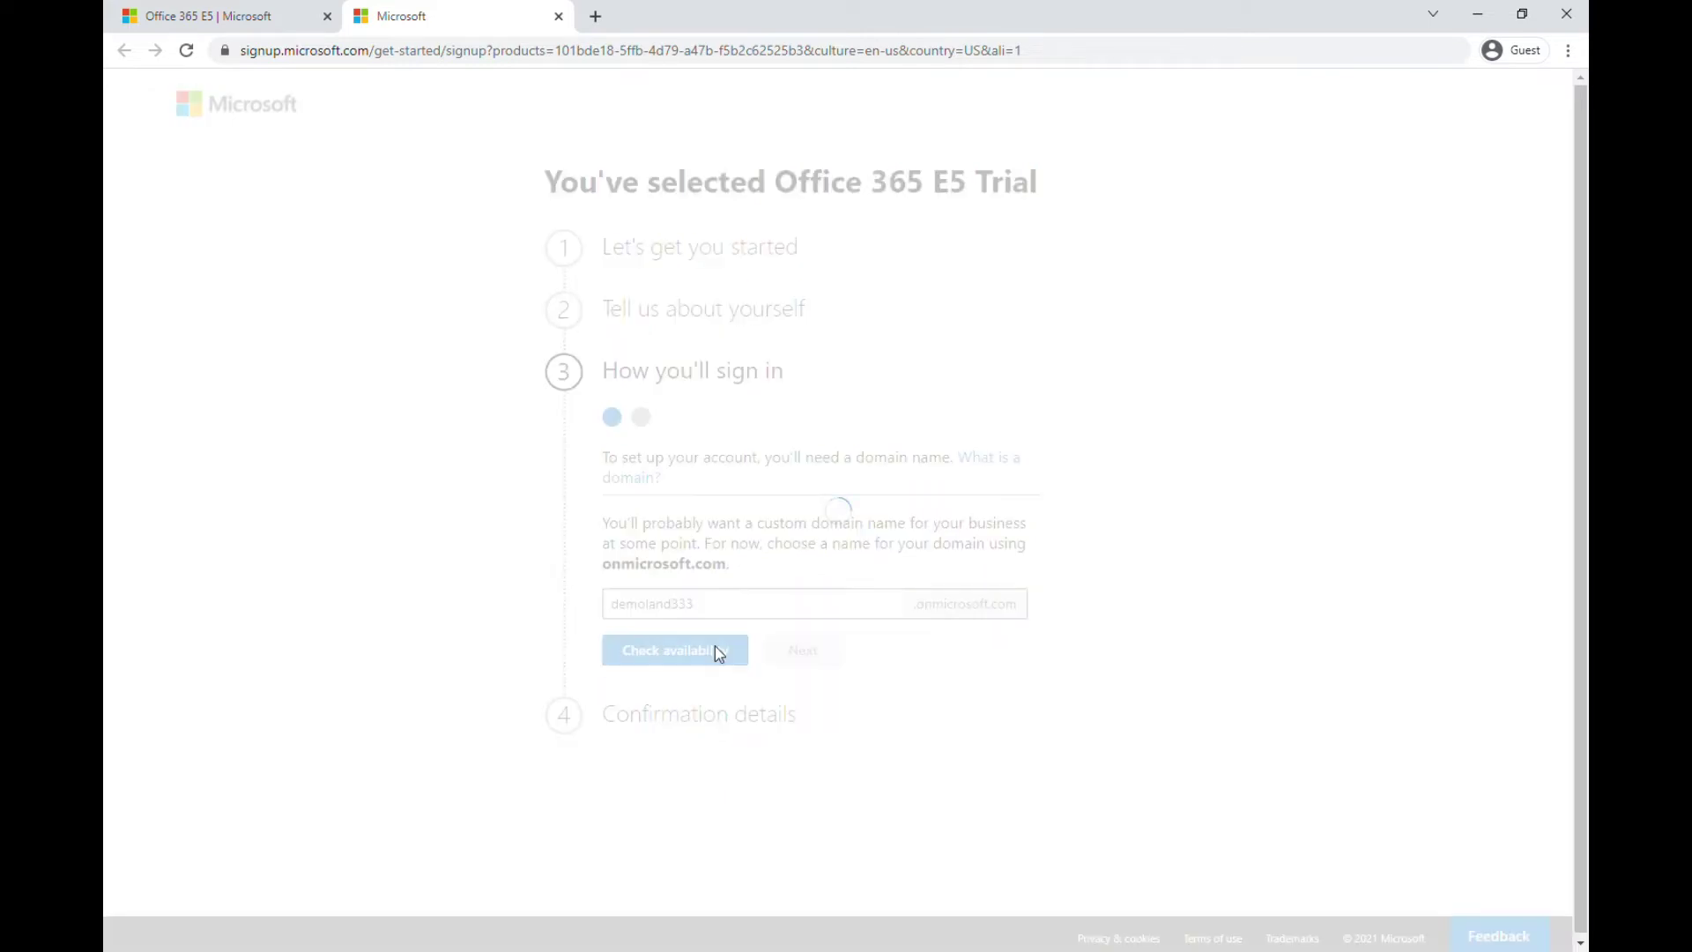
Enter the sign-in username, then type and confirm the account password
left_click(805, 683)
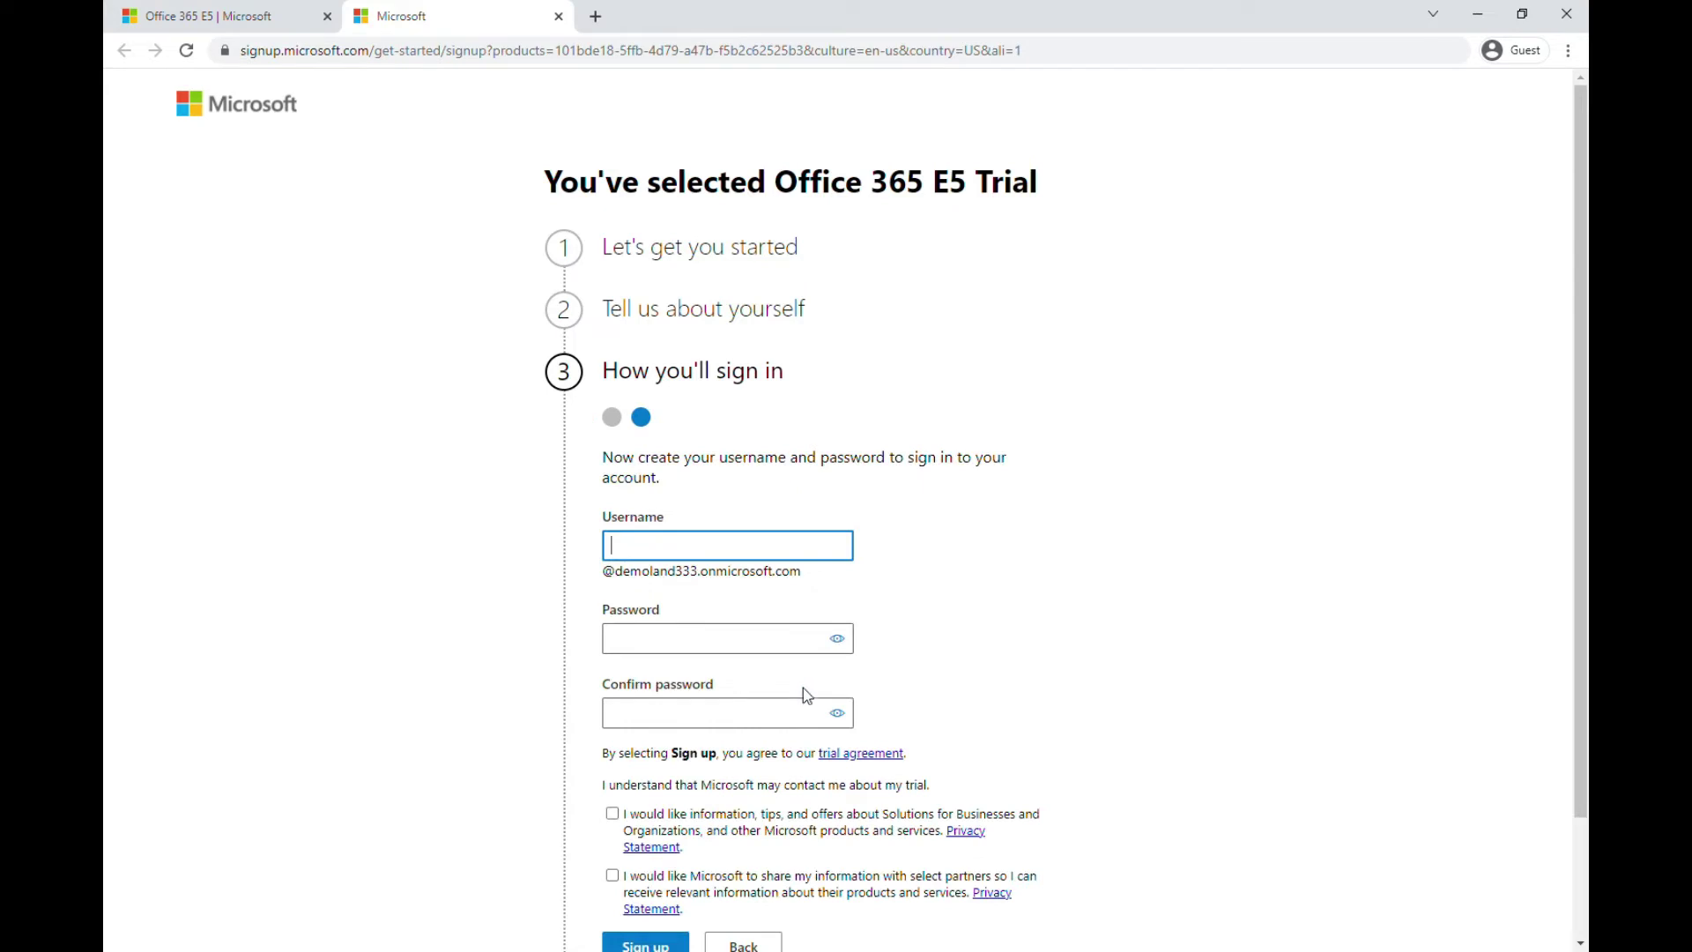
type("john")
left_click(721, 641)
type("•••")
key("BackSpace")
key("BackSpace")
key("BackSpace")
type("•••••••••••")
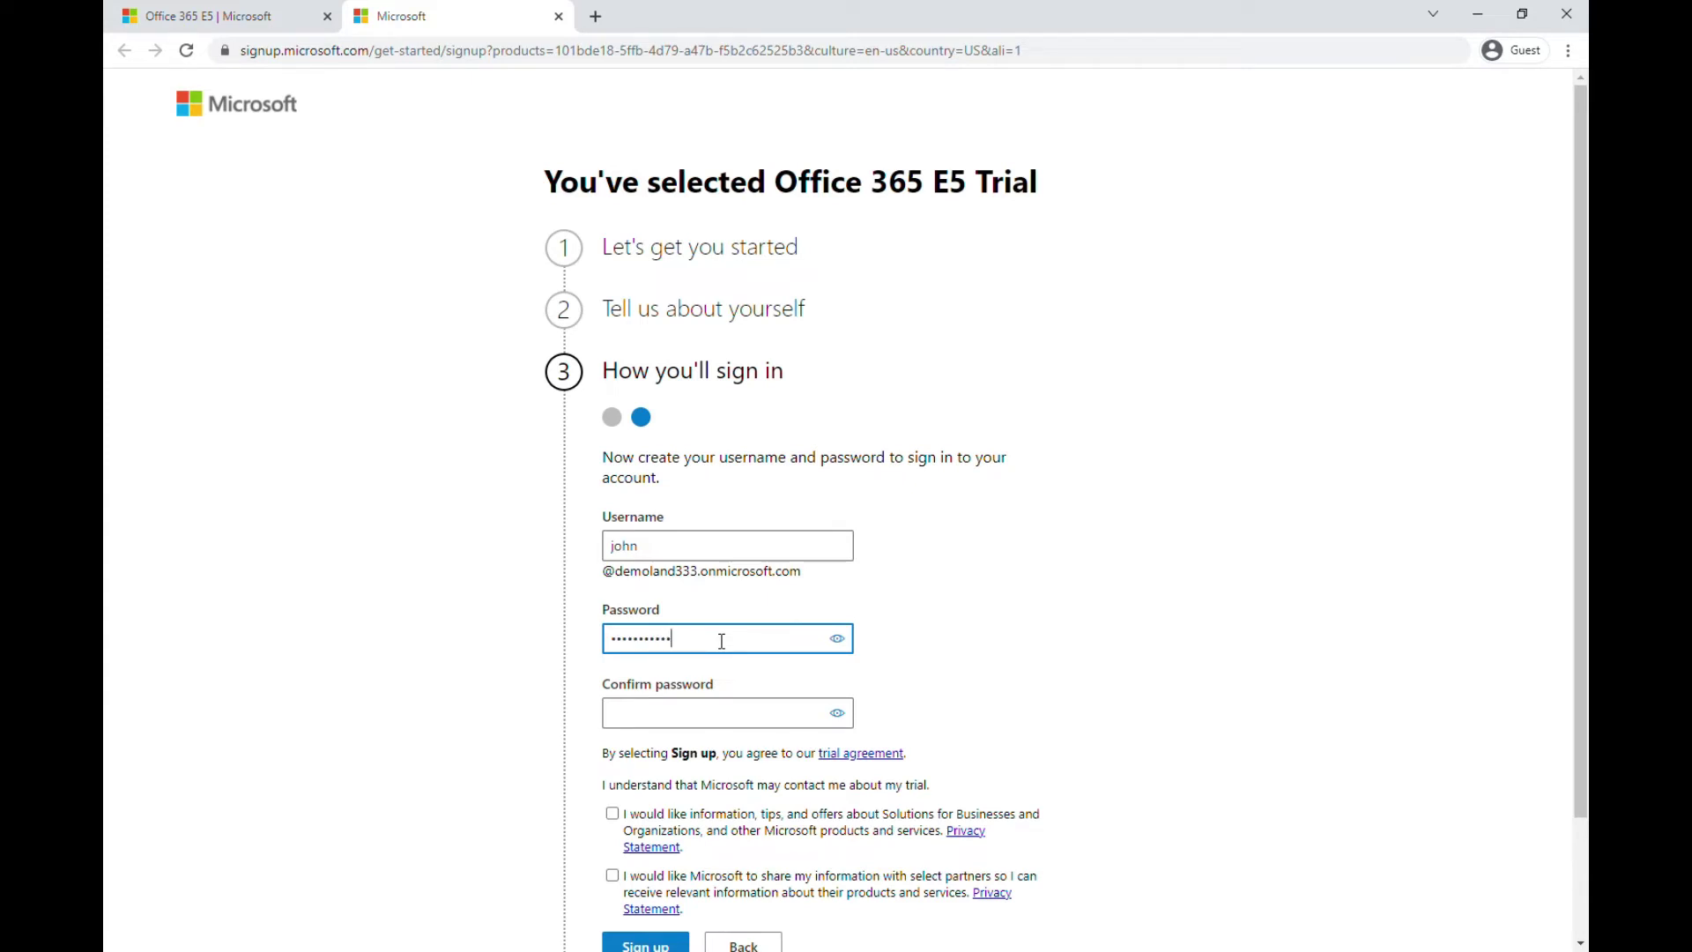
left_click(721, 716)
type("•••••••••")
type("23")
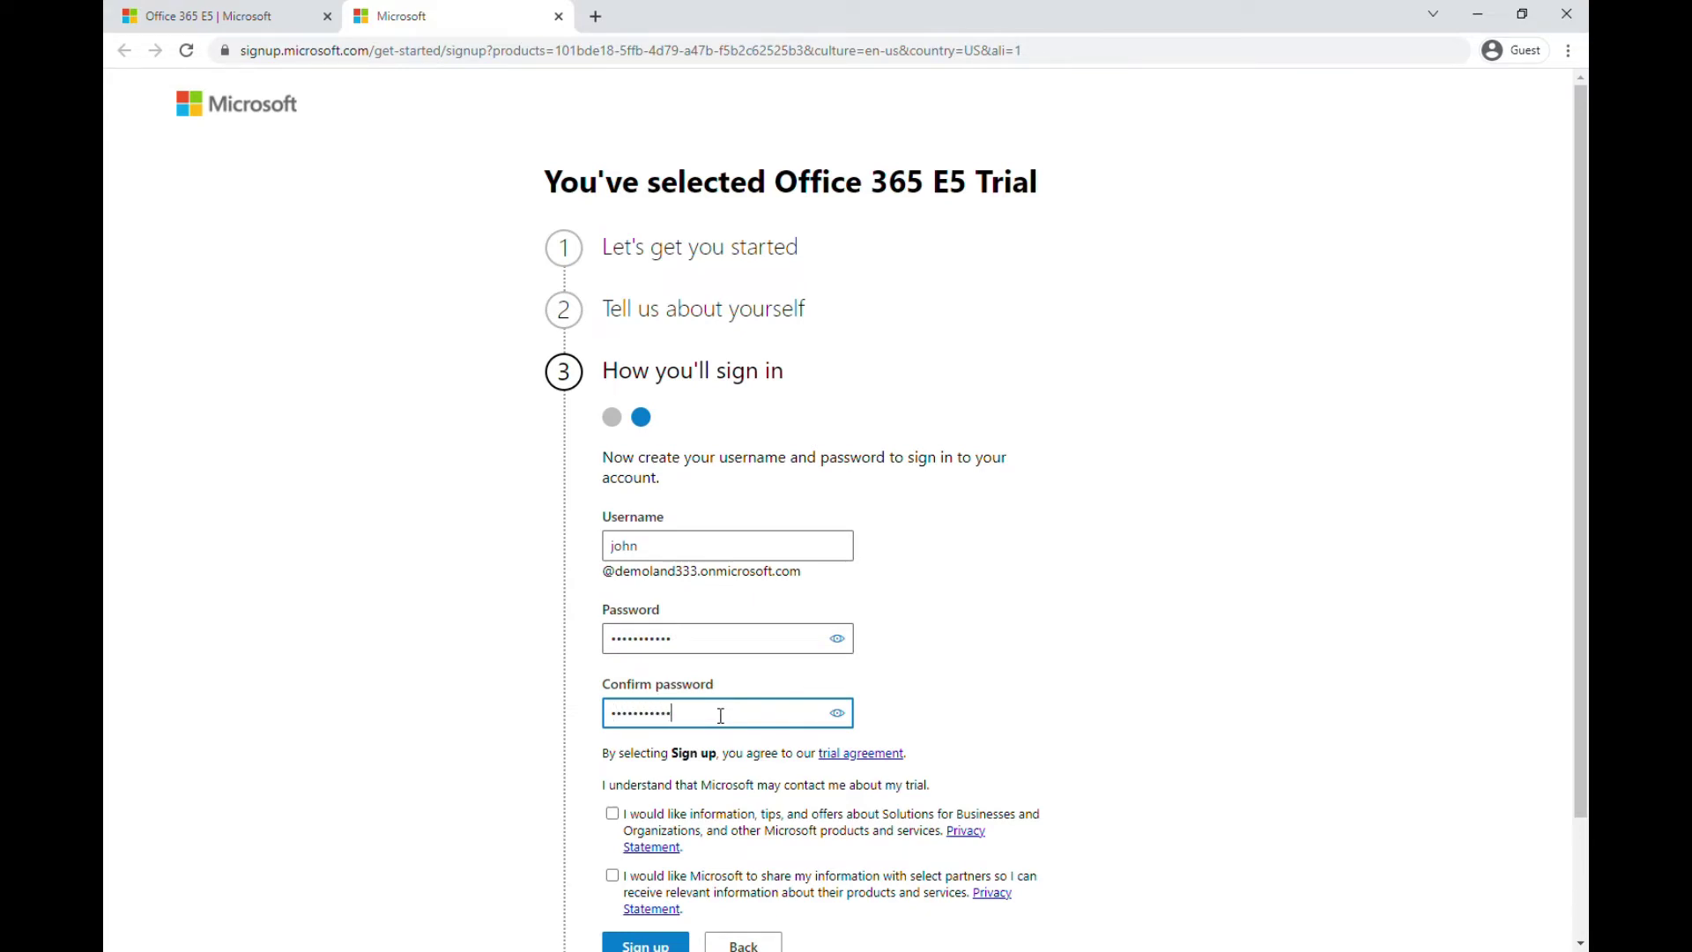
Opt in to Microsoft offers, leave partner sharing off, and sign up
scroll(714, 736, "down", 2)
left_click(613, 672)
left_click(613, 734)
left_click(614, 736)
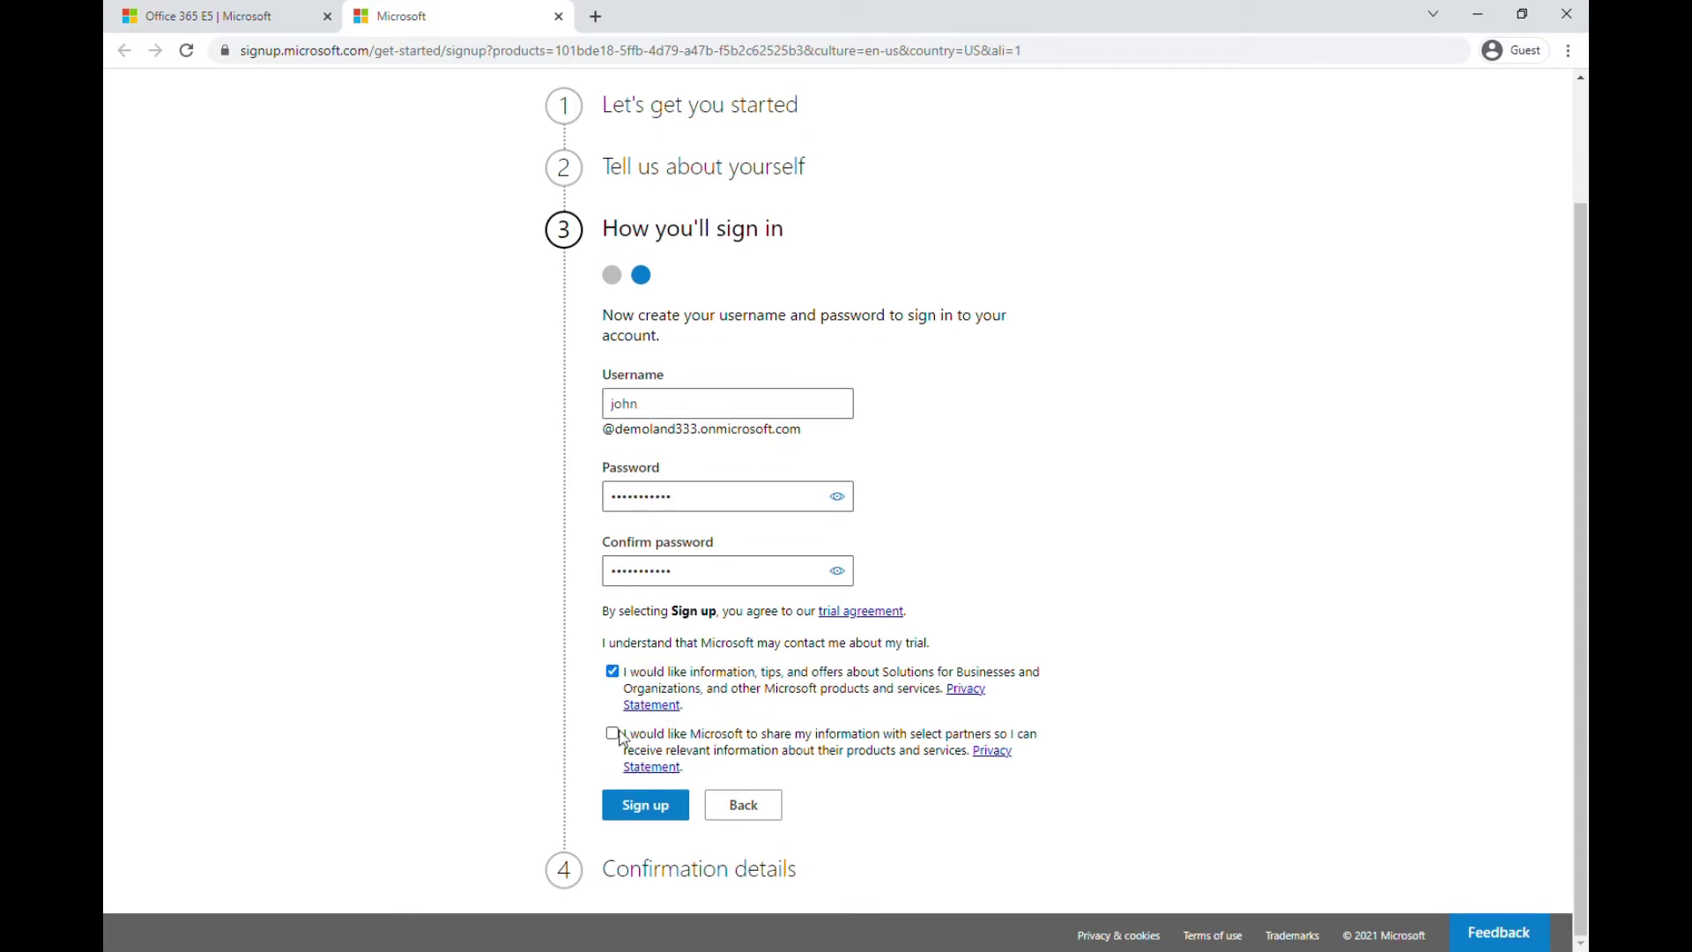
left_click(614, 674)
left_click(648, 816)
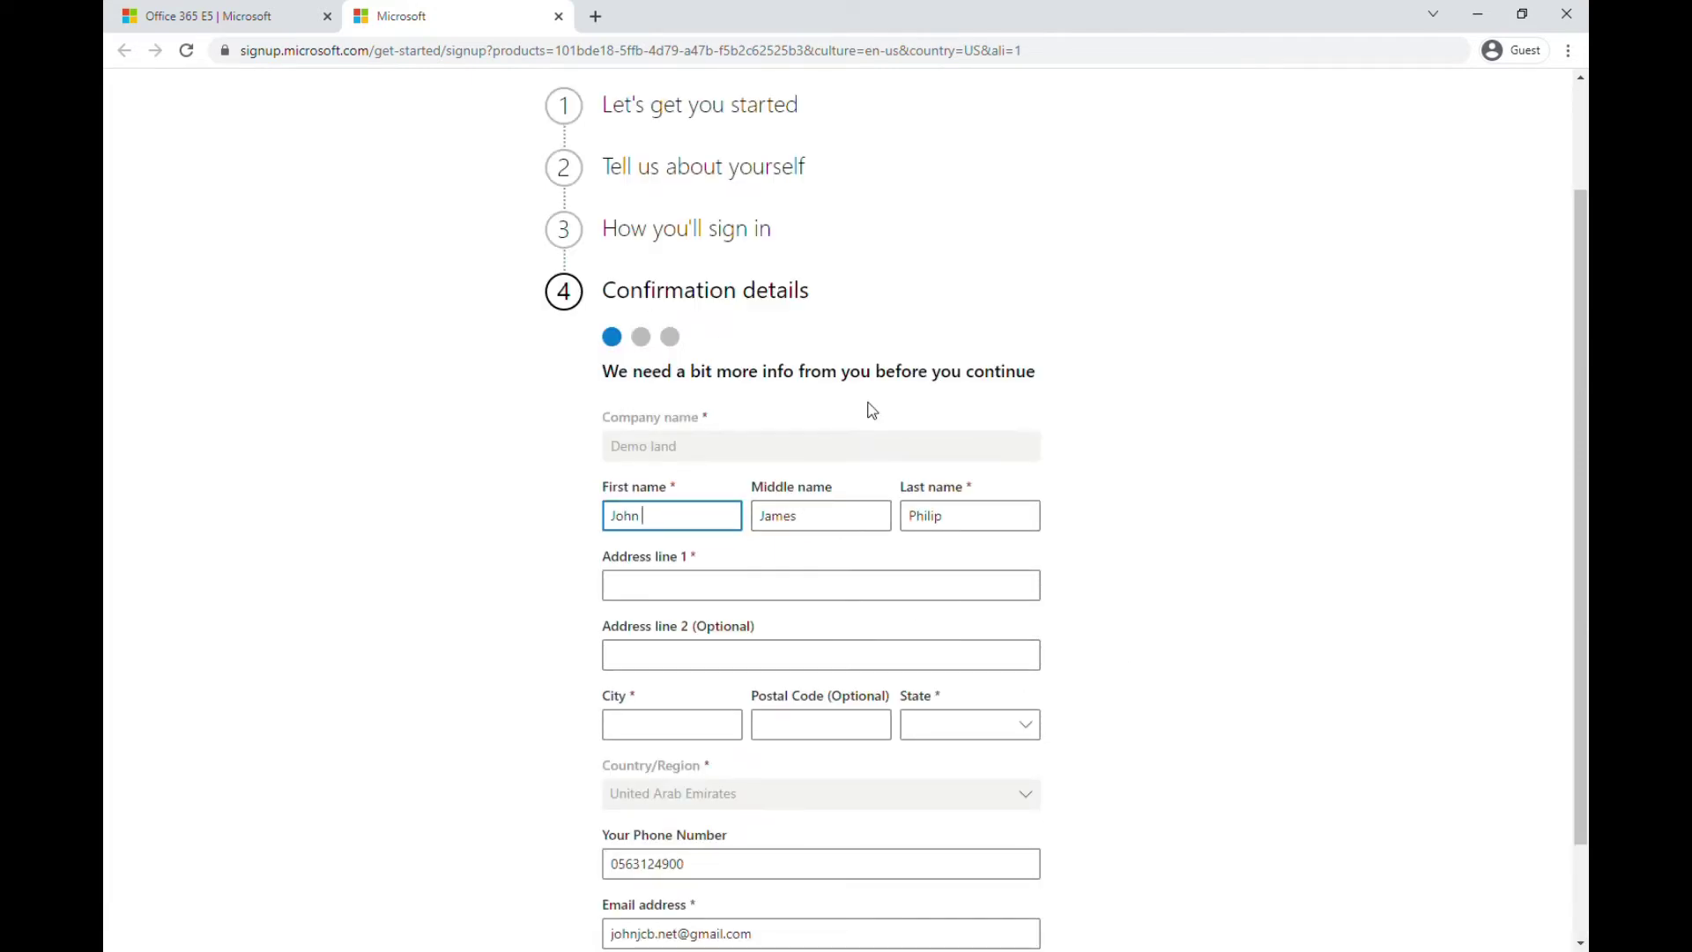
Enter N/A in Address line 1, leaving Address line 2 empty
scroll(832, 610, "down", 2)
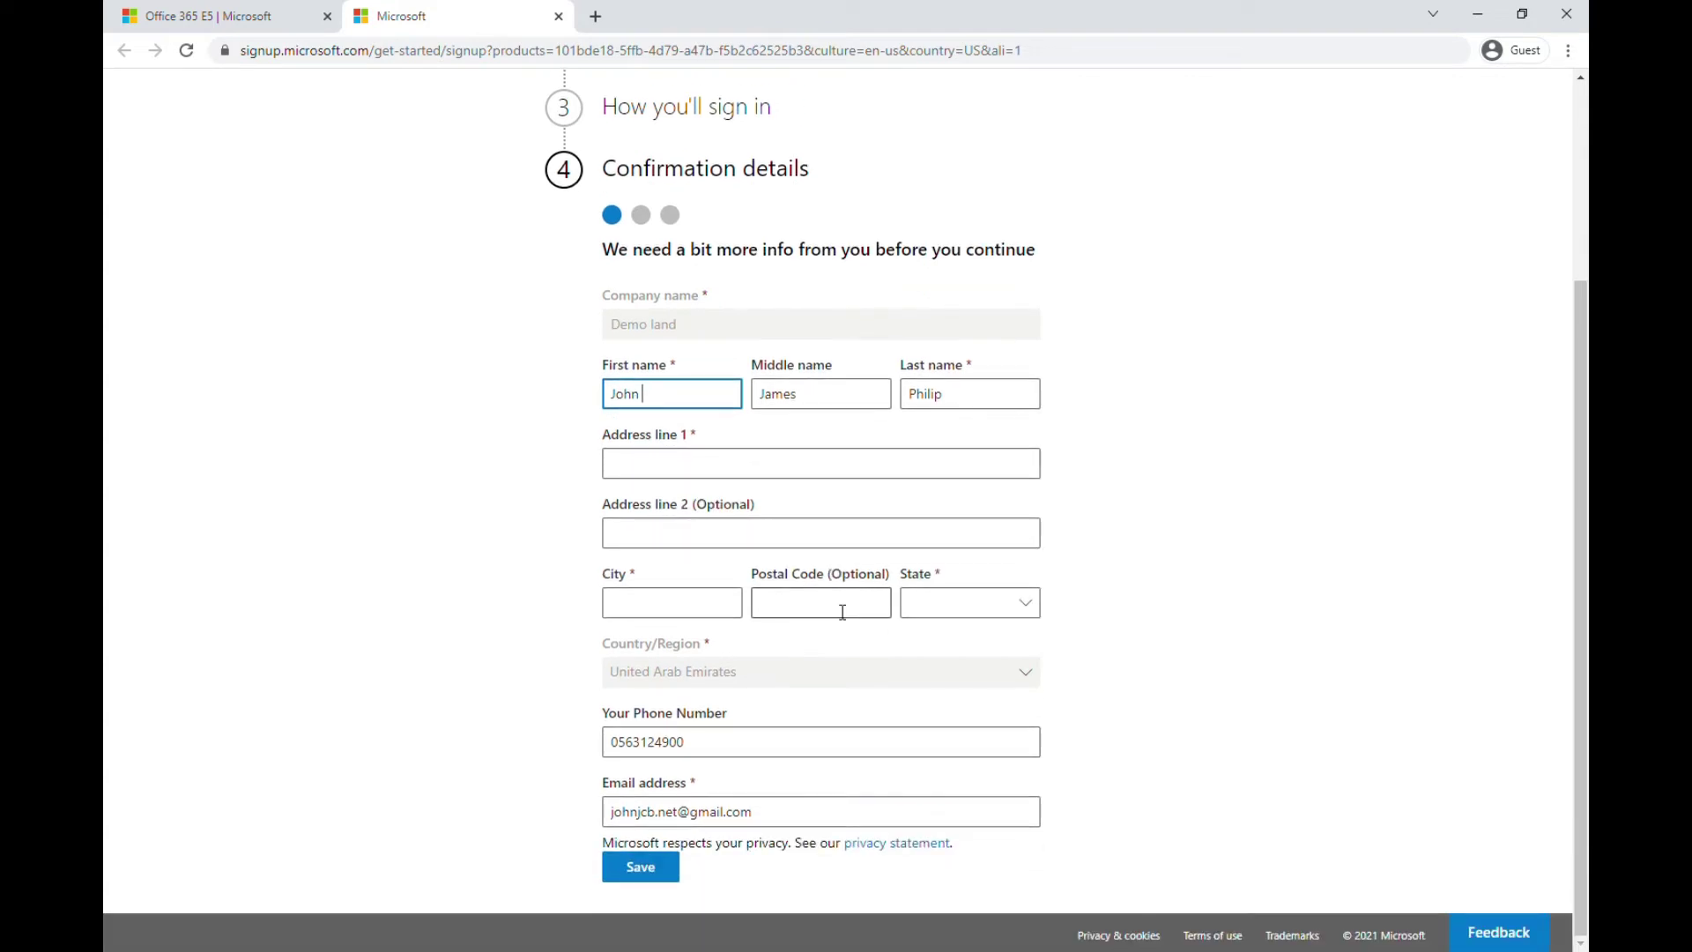
left_click(692, 476)
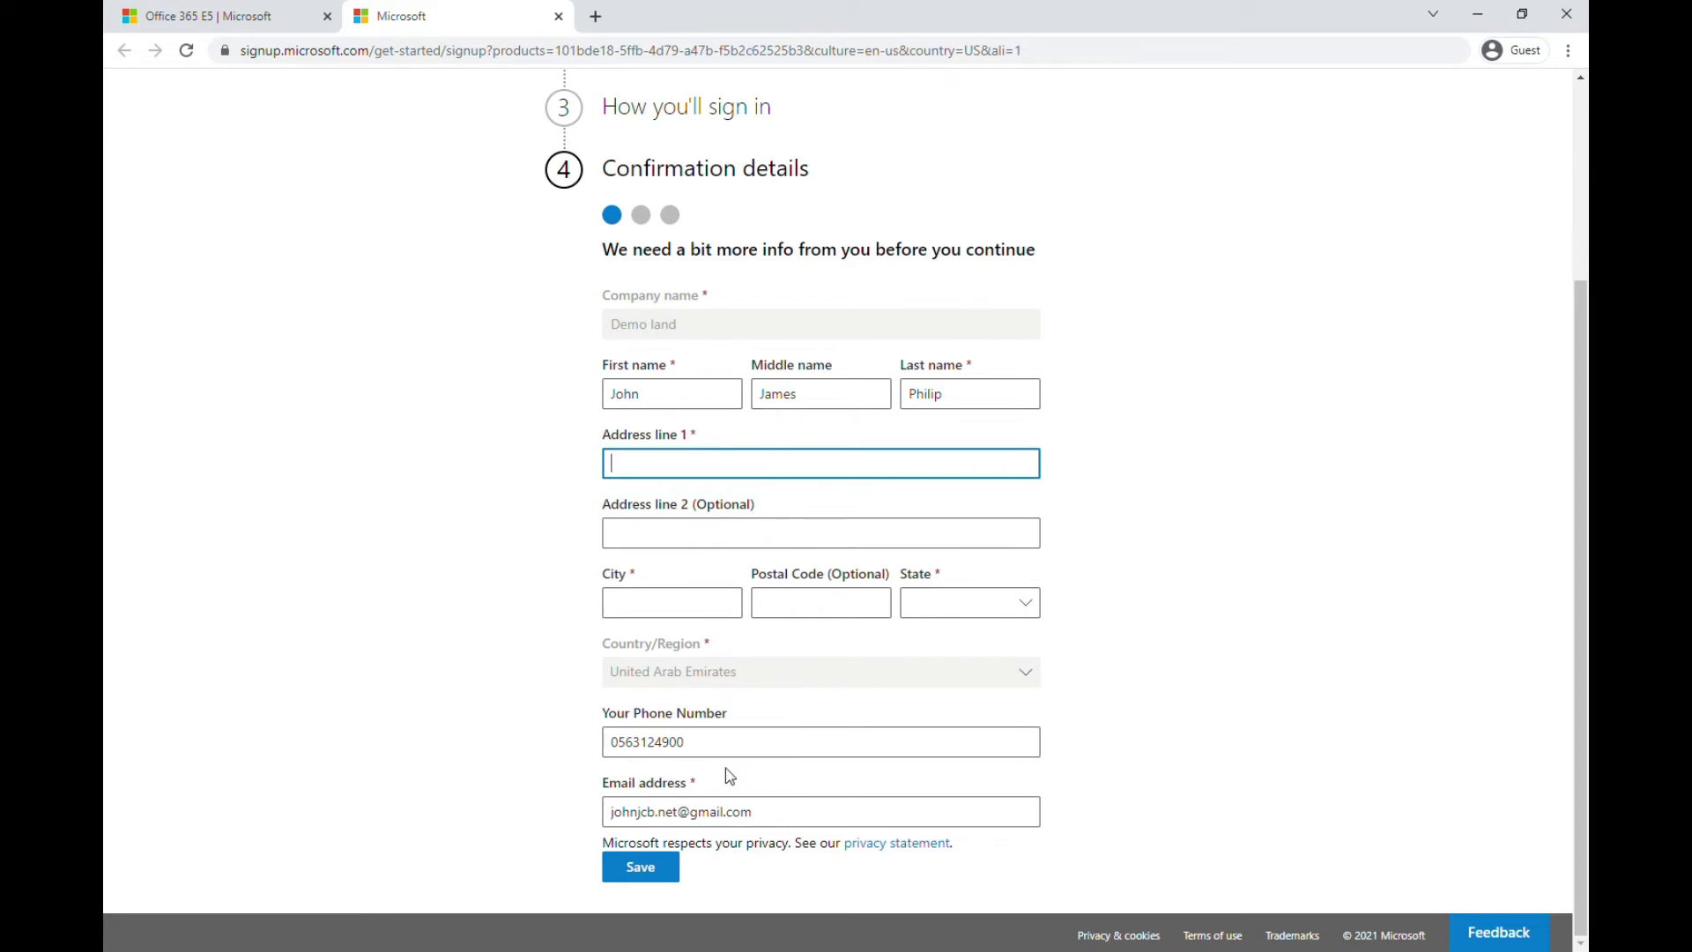
left_click(729, 538)
left_click(744, 476)
type("n")
type("N/A")
left_click(727, 536)
type("N/A")
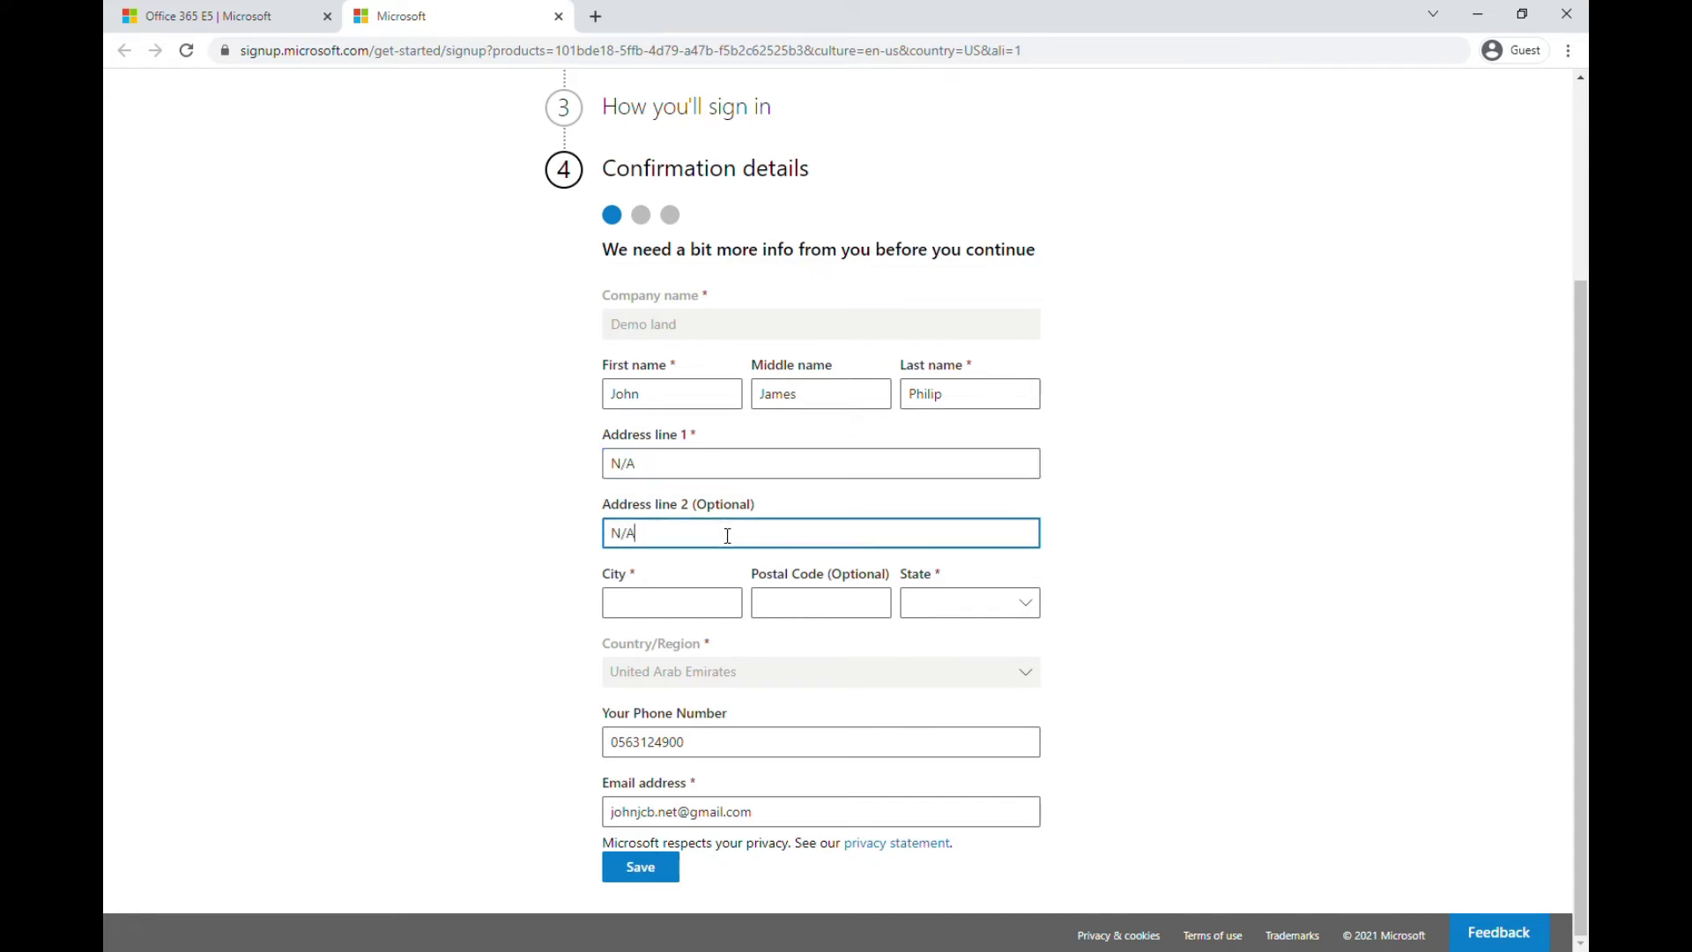
left_click(646, 601)
left_click_drag(706, 529, 566, 539)
key("BackSpace")
Enter N/A as the city, choose Sharjah as the state, and save
left_click(657, 607)
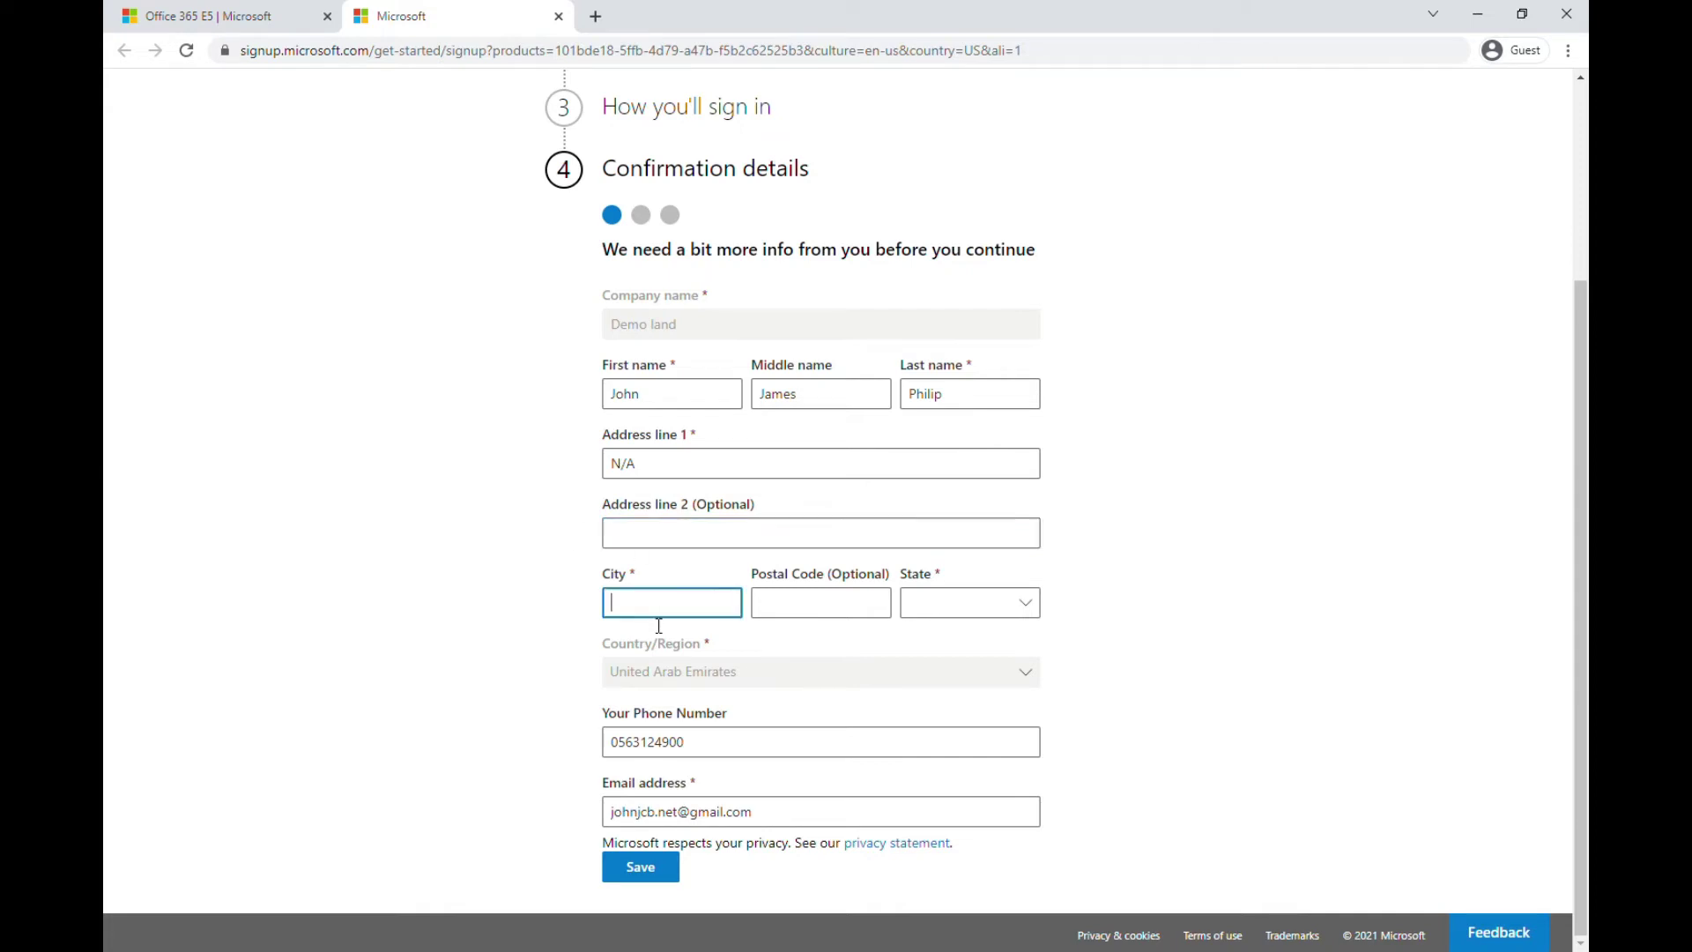
type("N/A")
left_click(838, 609)
left_click(973, 604)
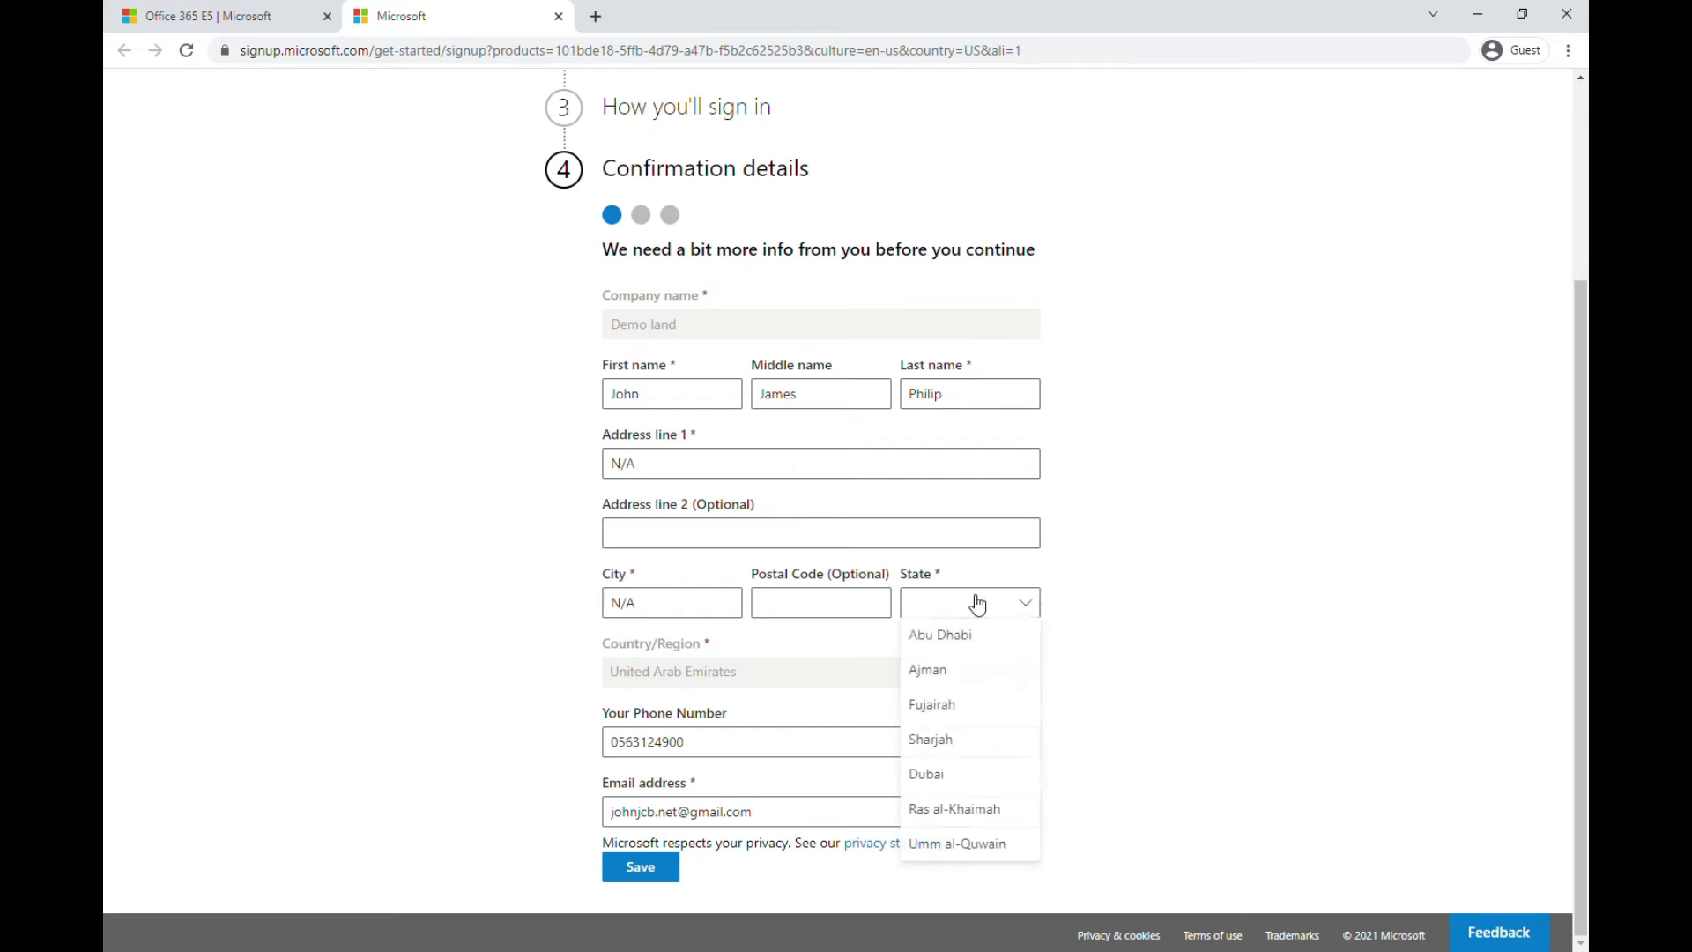
left_click(970, 757)
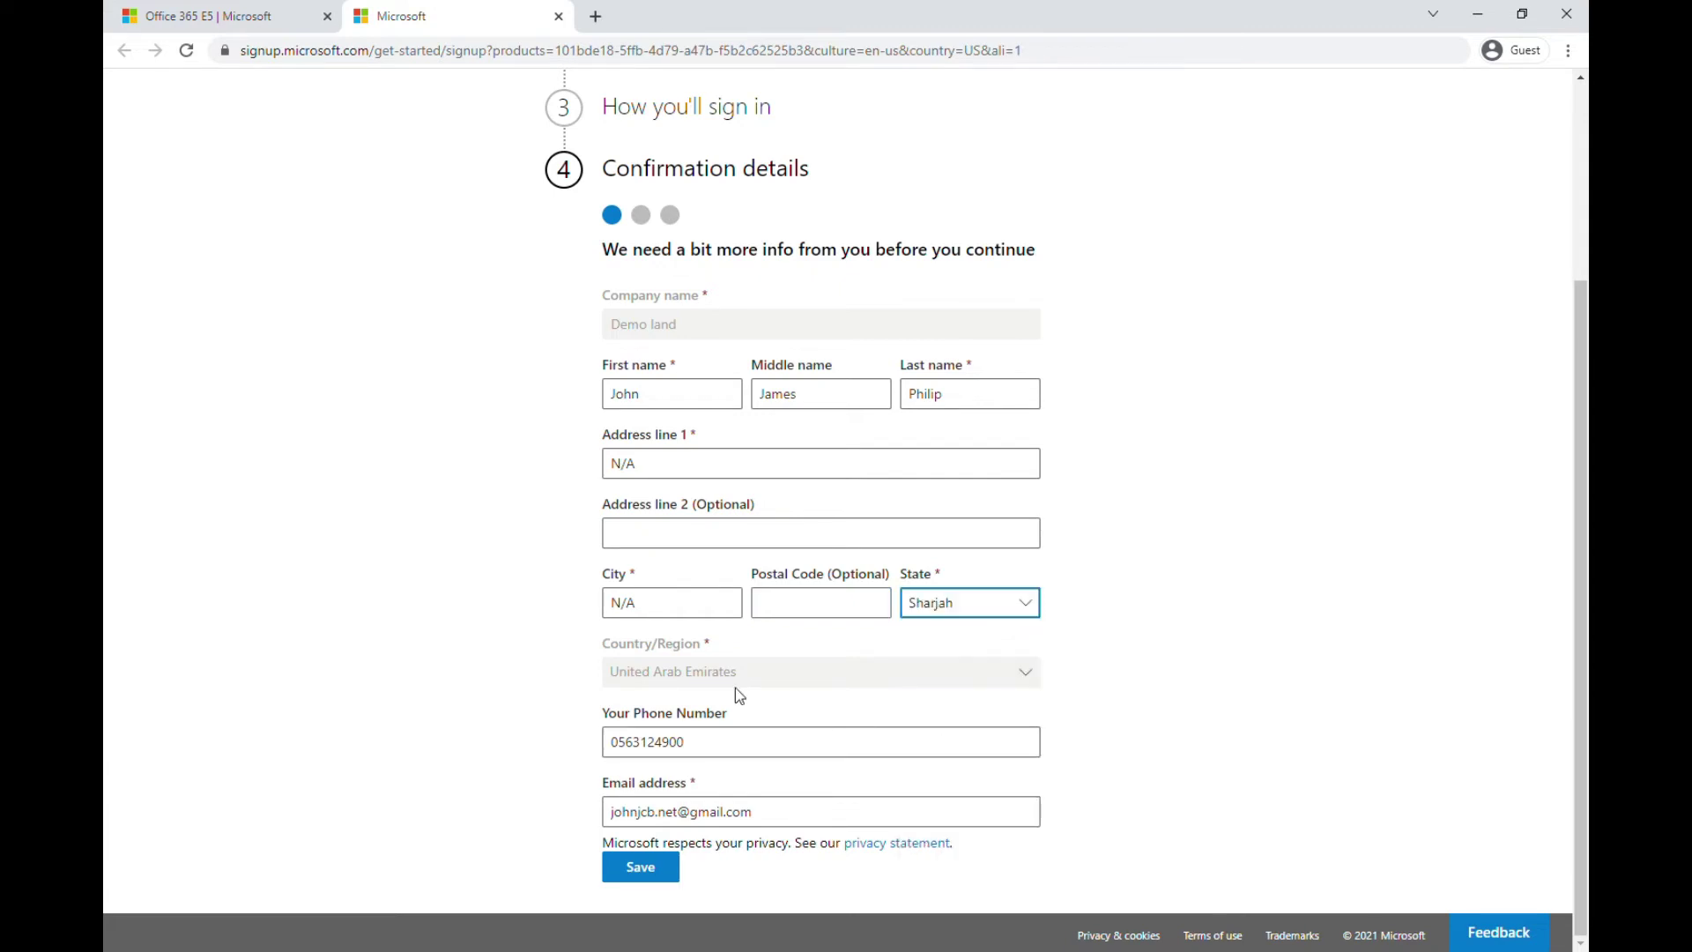
left_click(655, 868)
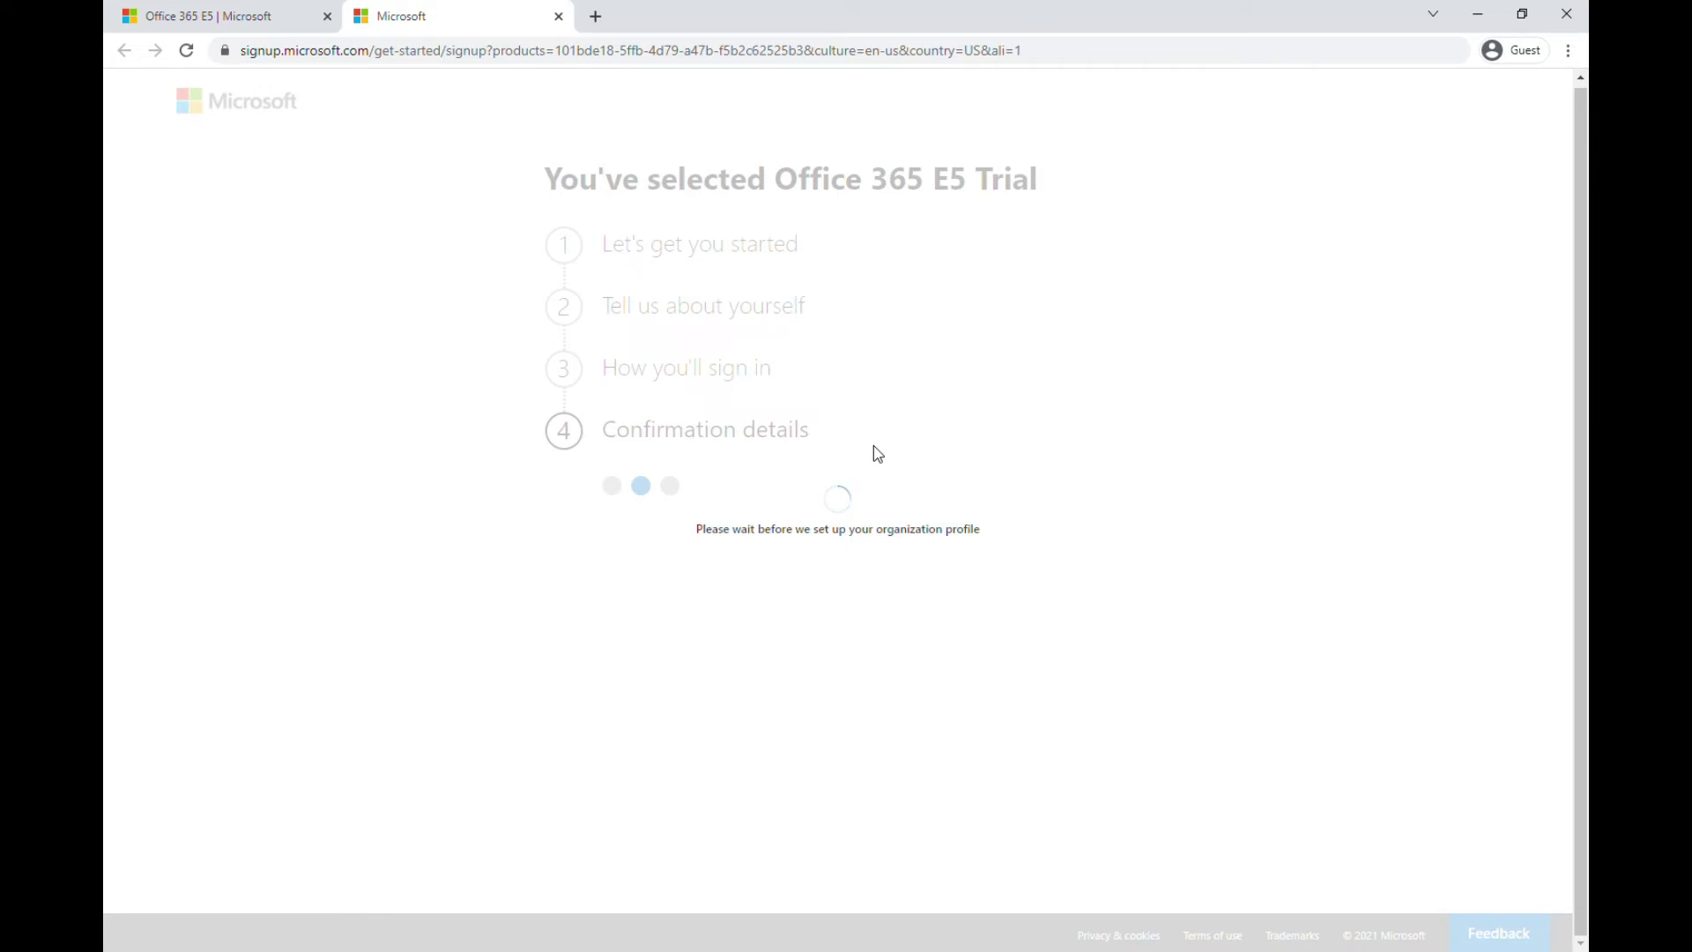
Enter a tax registration number and save to finish the E5 trial signup
left_click(820, 667)
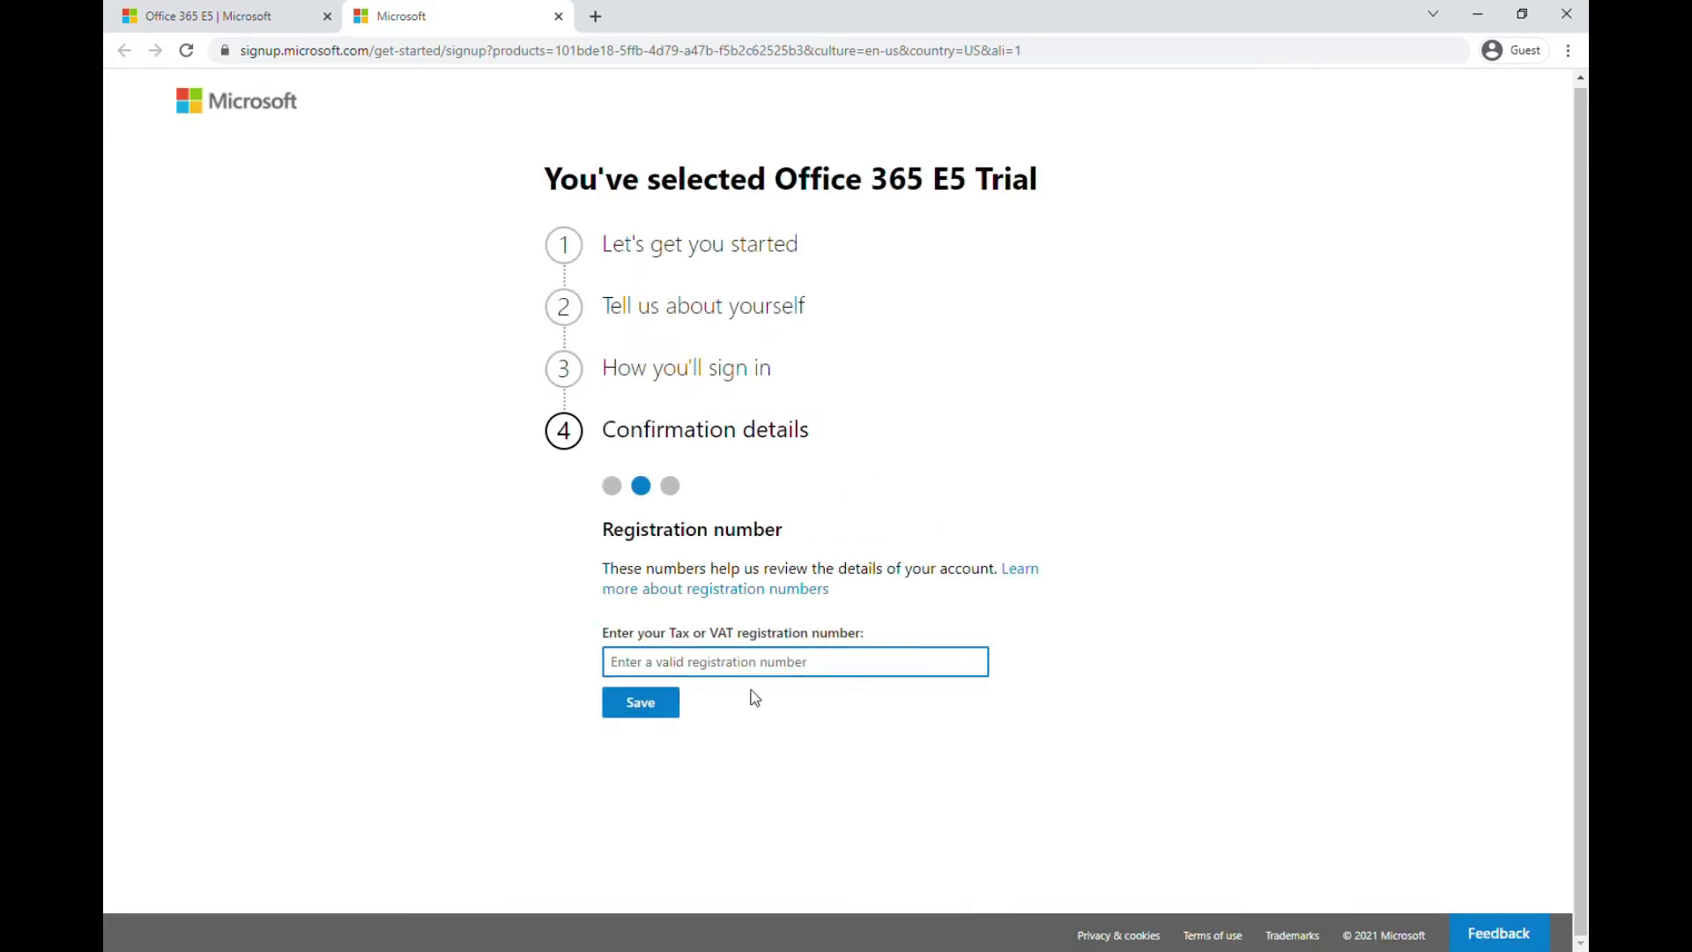
left_click(676, 707)
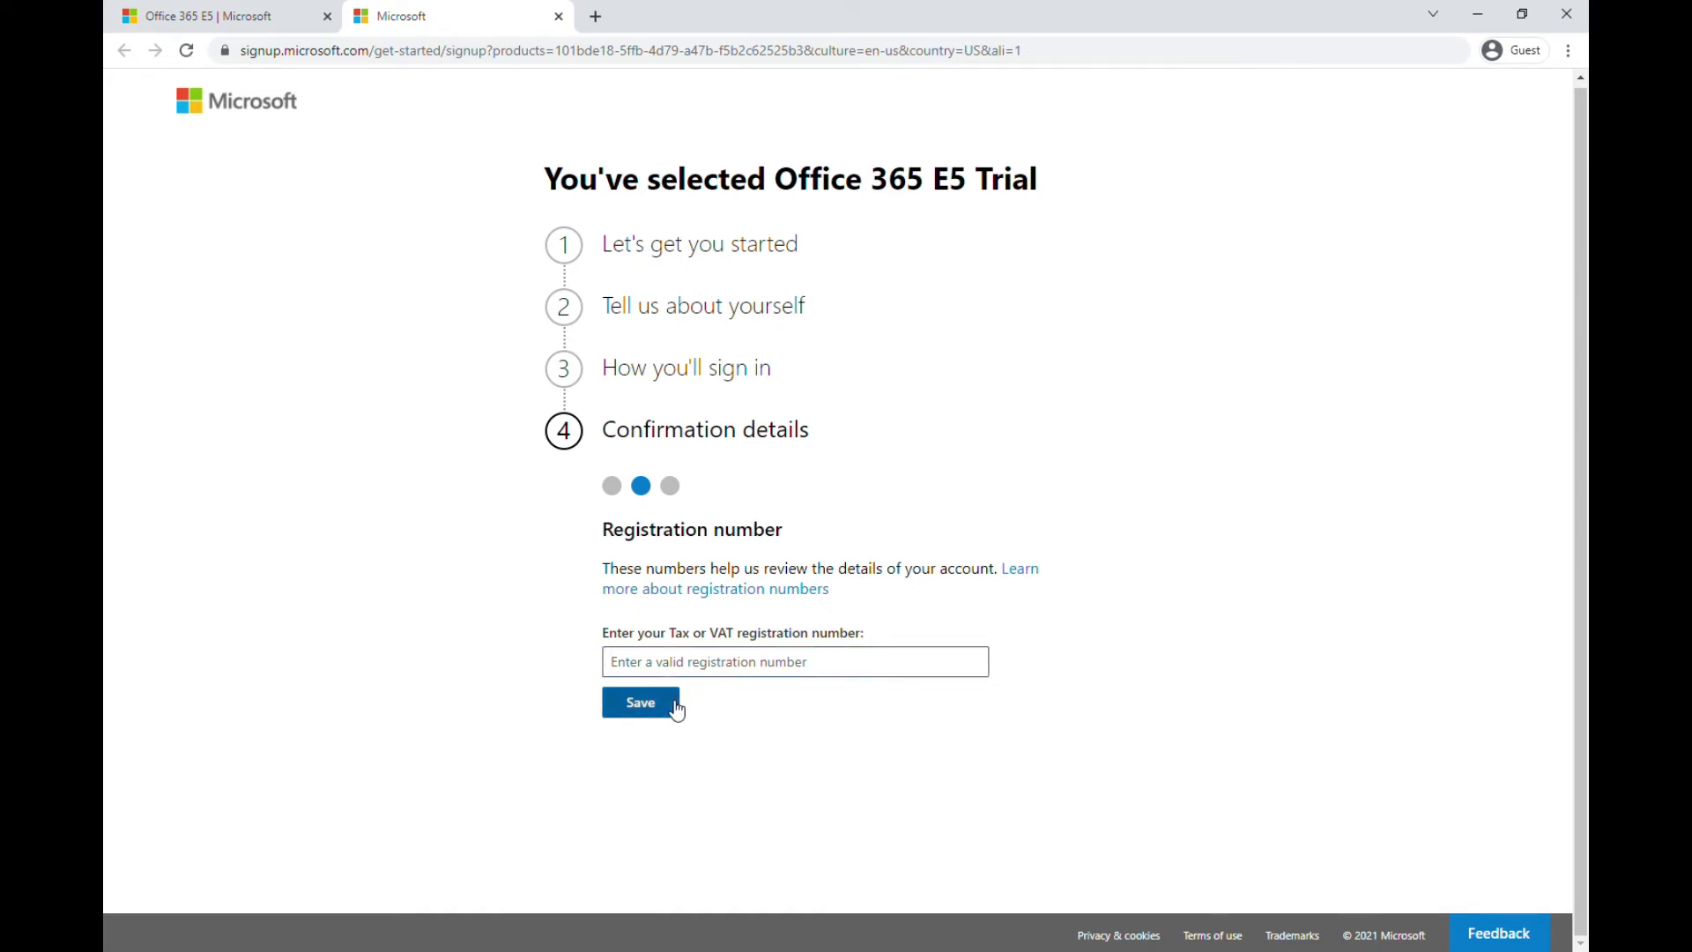
left_click(691, 671)
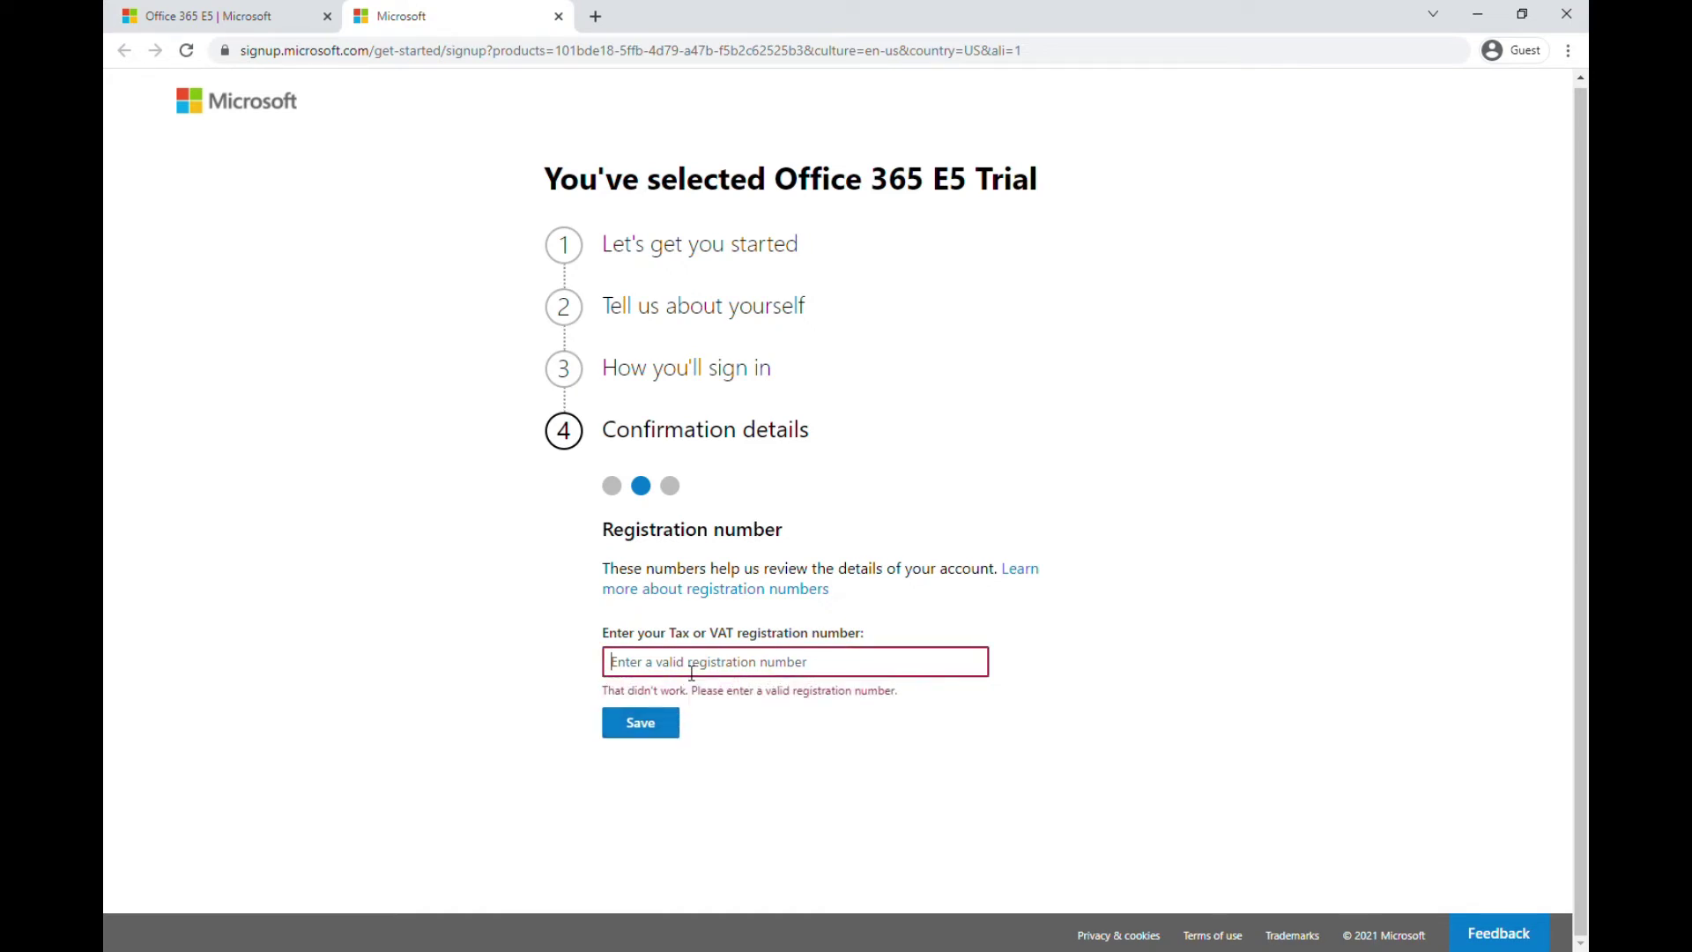
type("12930")
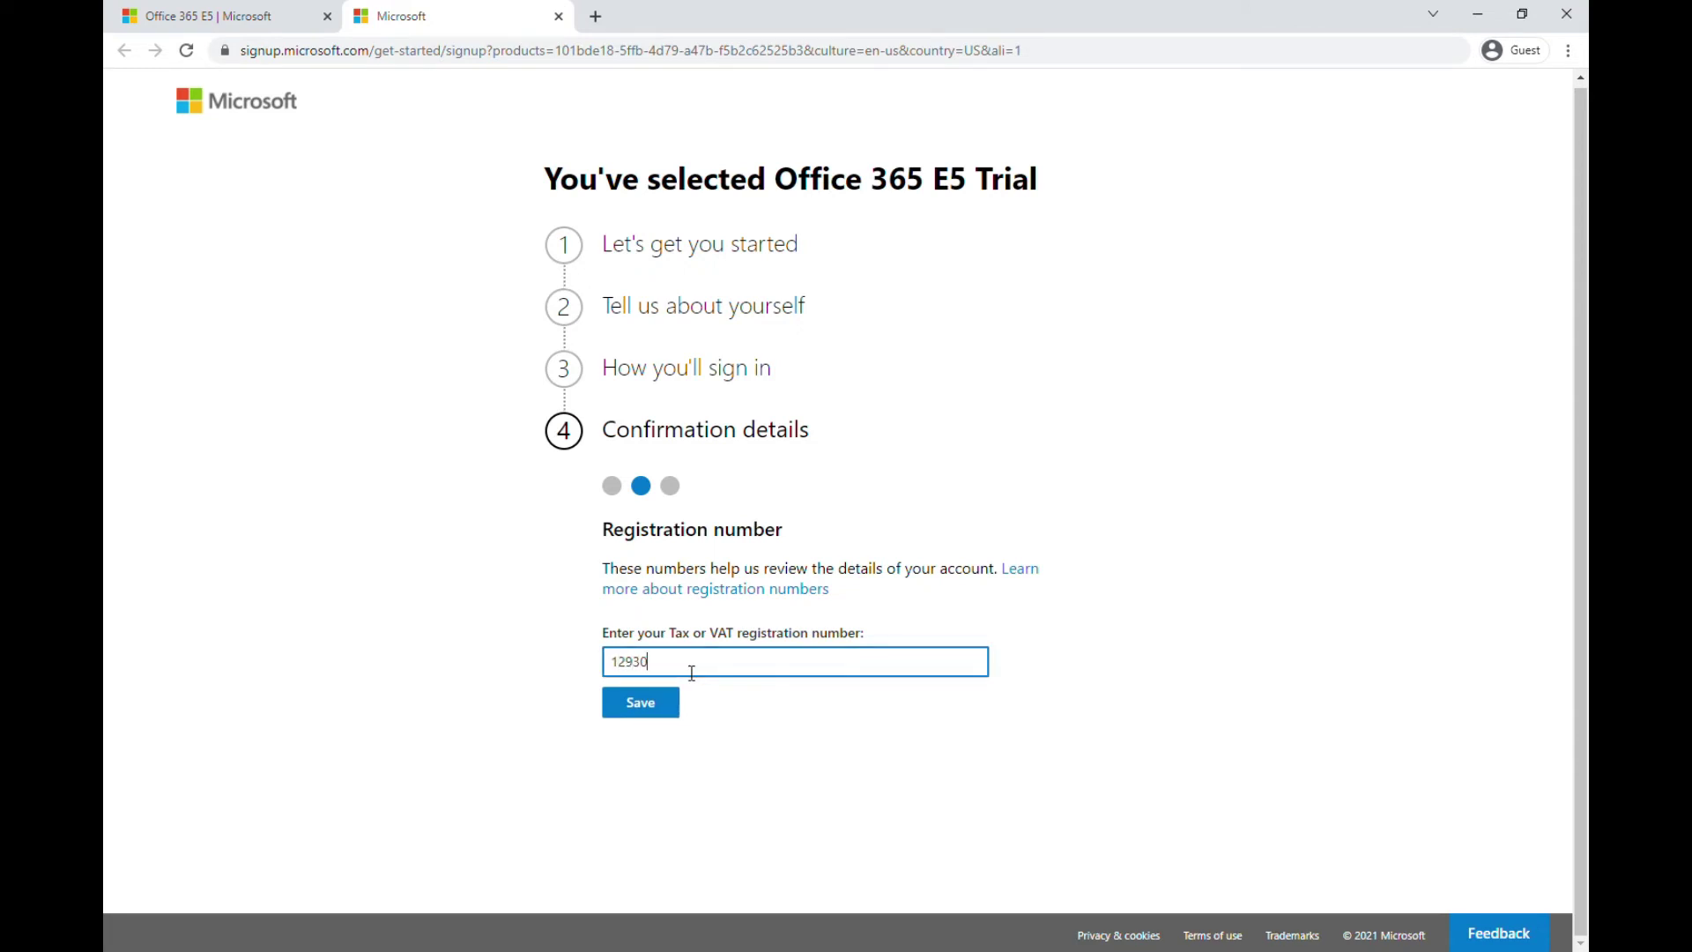
left_click(653, 714)
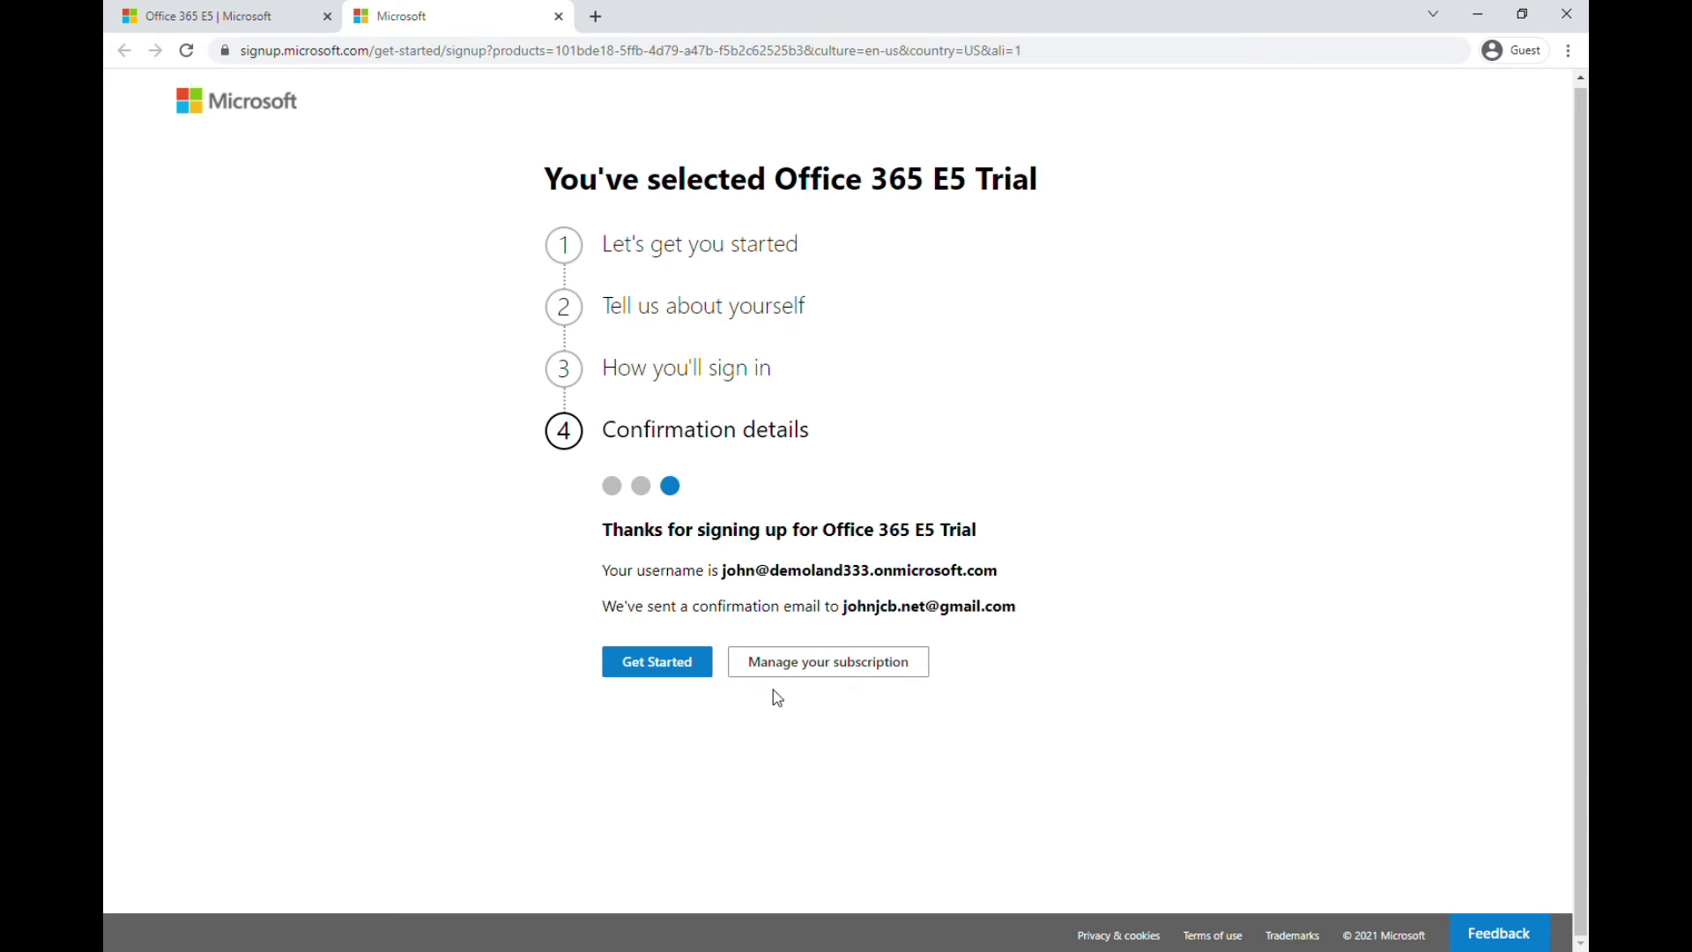
Open Manage your subscription to view the Office 365 E5 Trial in Your products
left_click(807, 670)
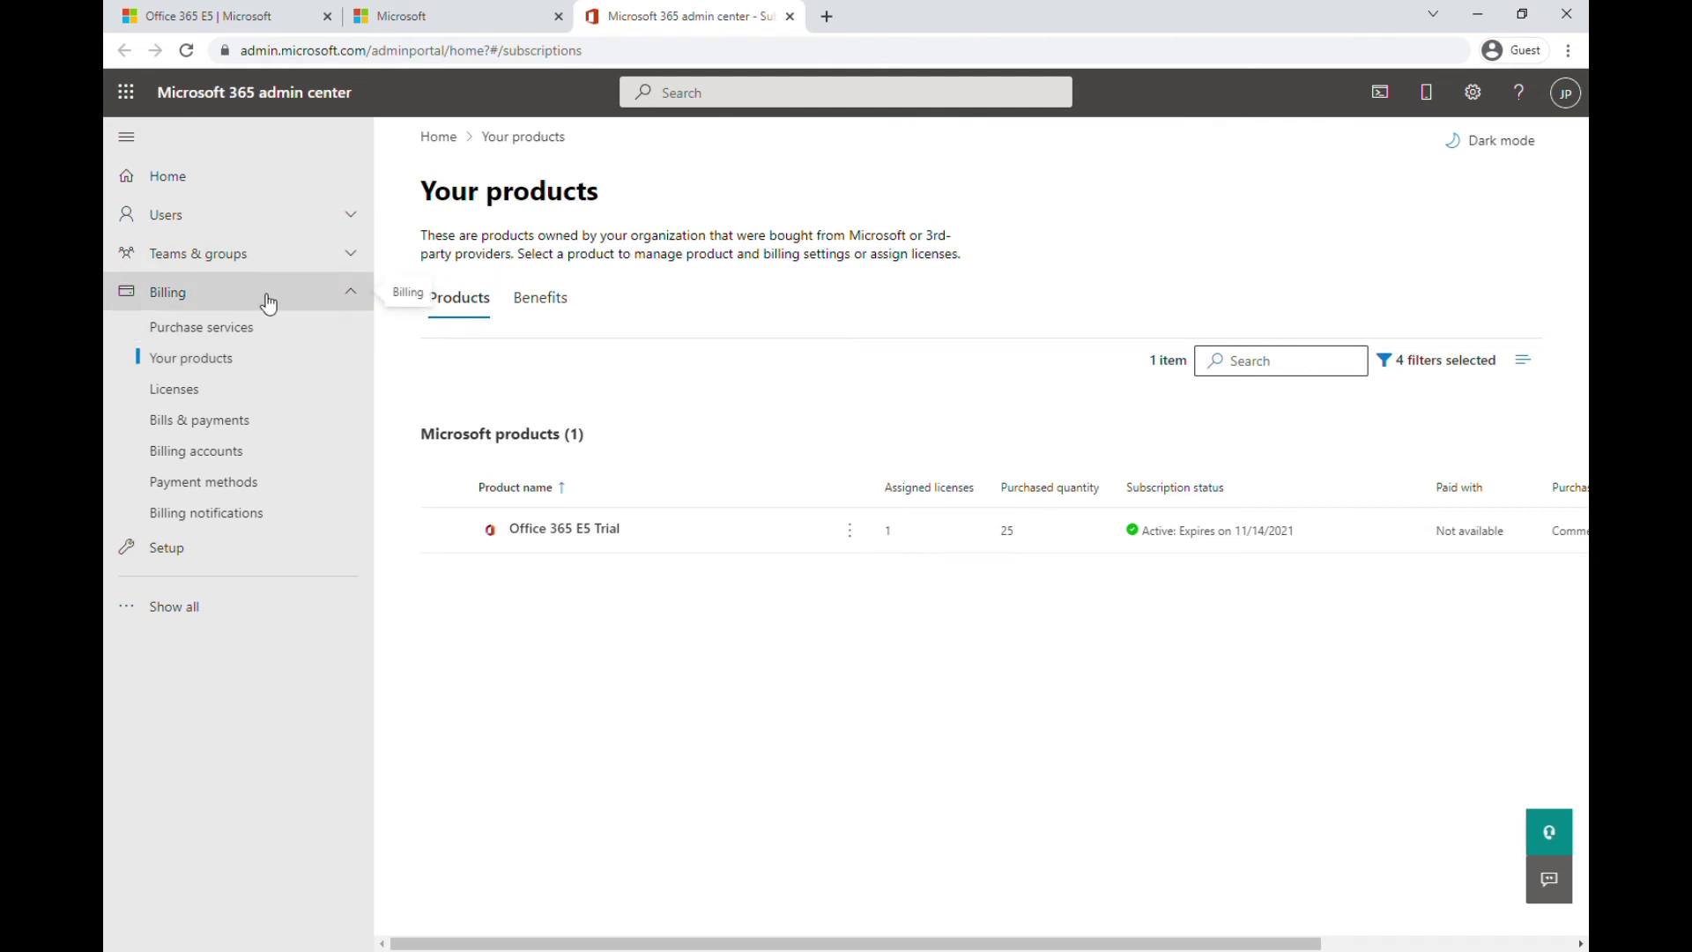
Open Purchase services, filter to the Office 365 category, and scroll through its 21 products
left_click(291, 330)
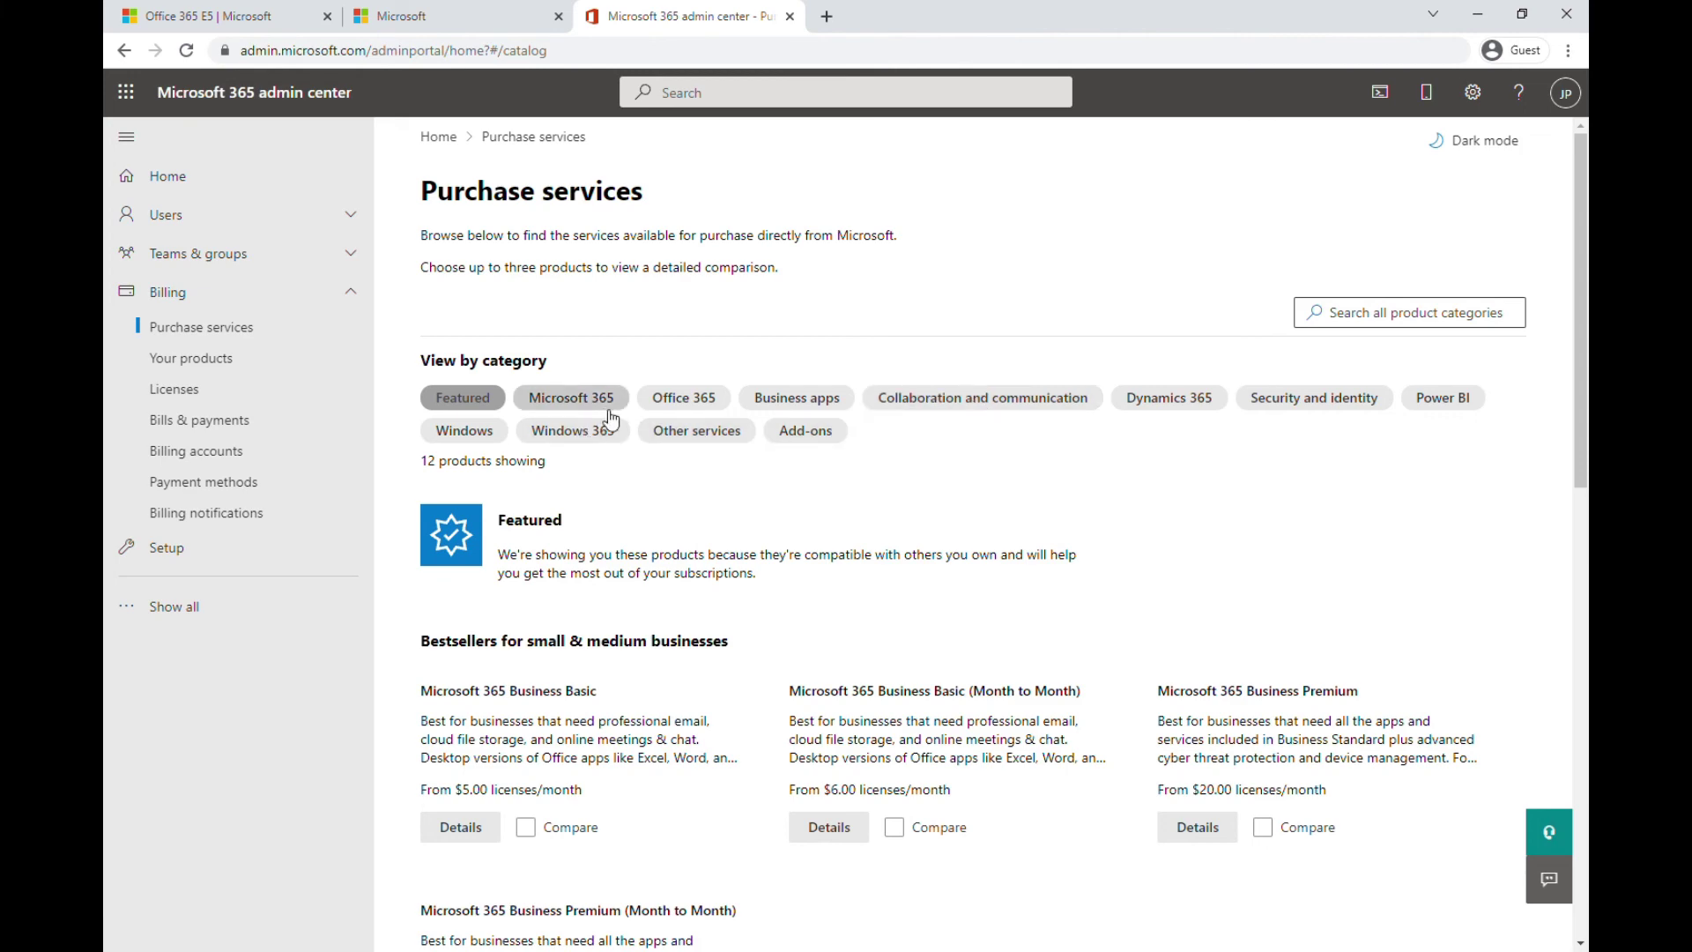
left_click(684, 401)
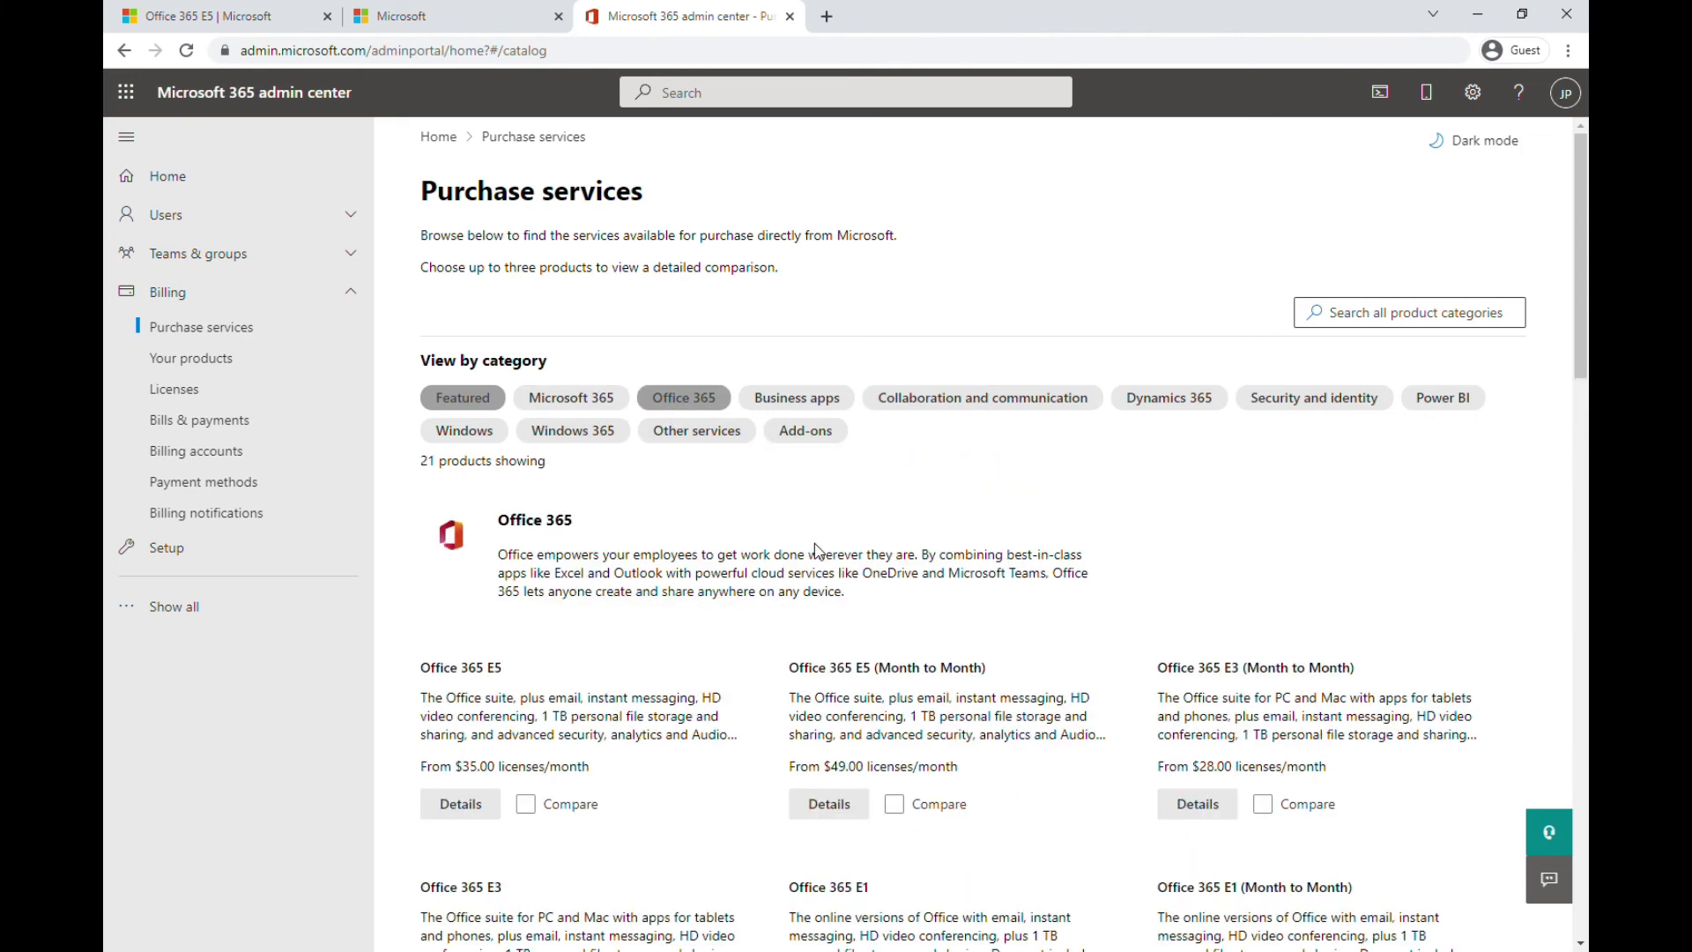
scroll(816, 549, "down", 1)
scroll(816, 550, "down", 2)
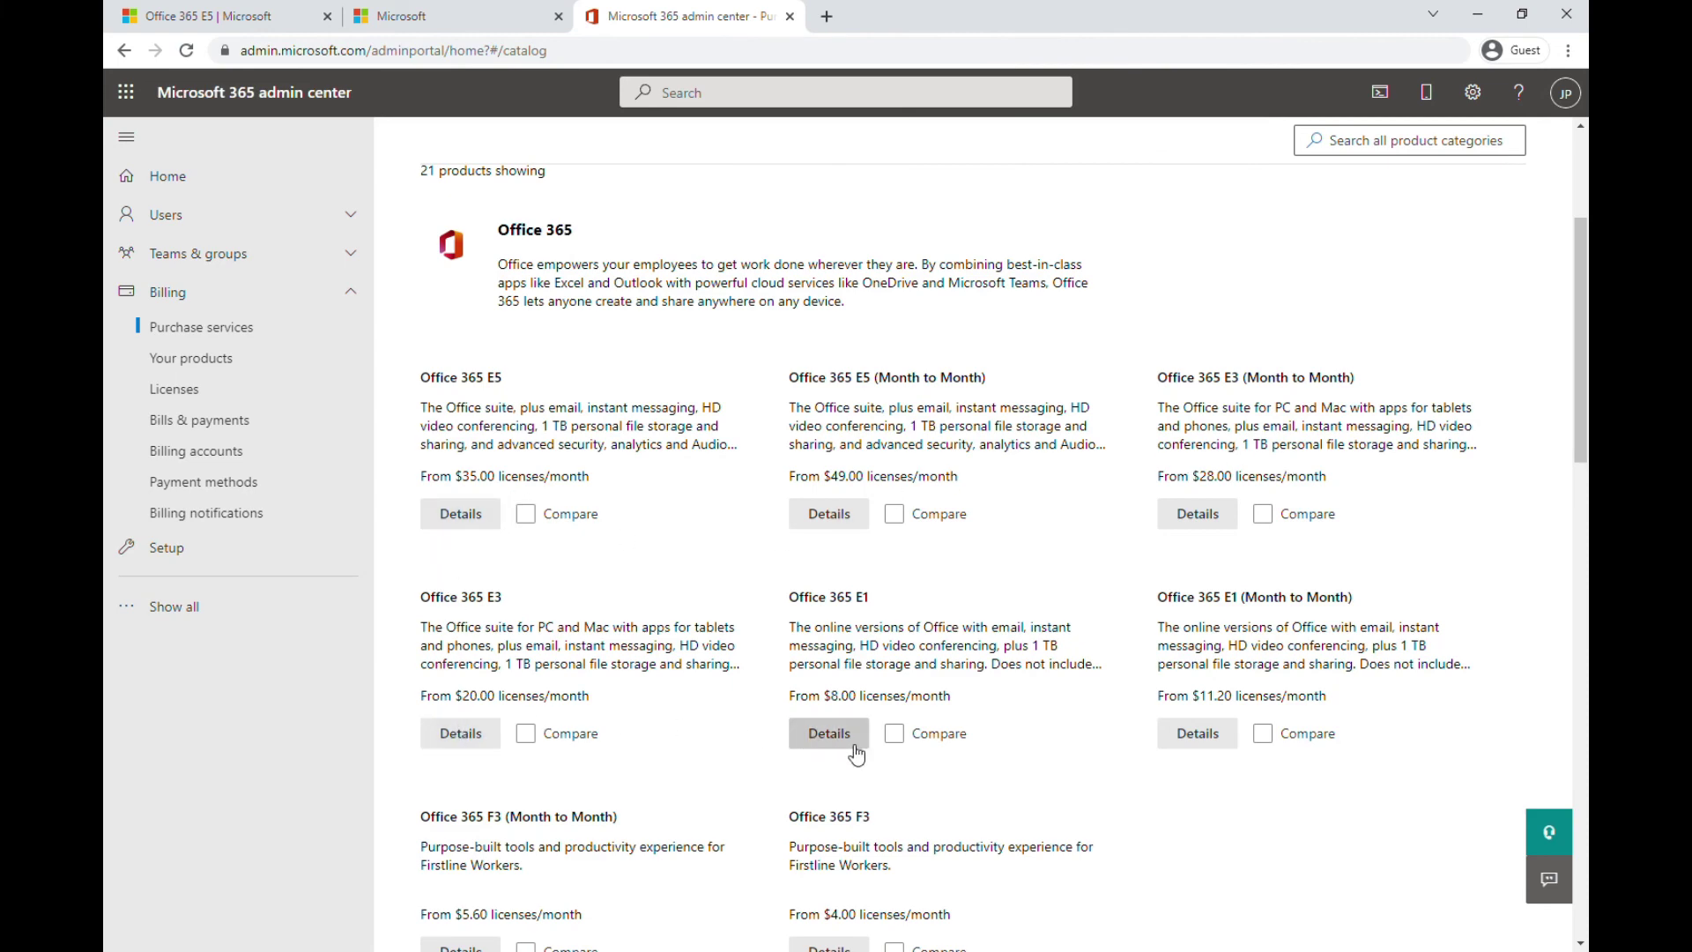
scroll(981, 526, "down", 4)
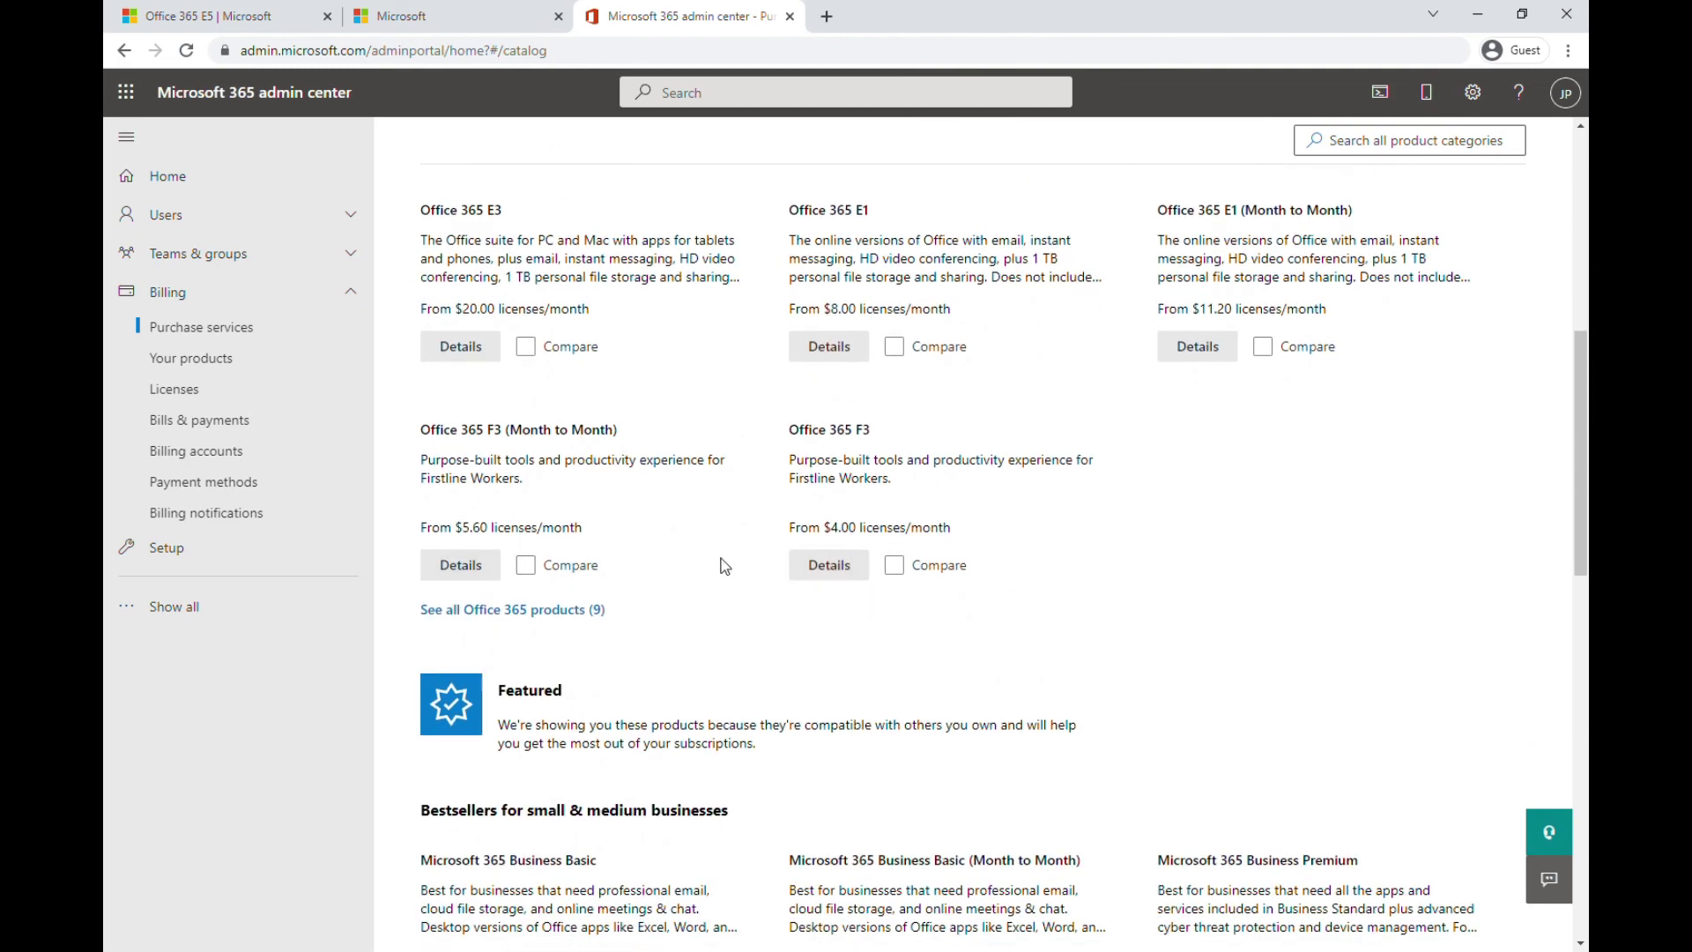
scroll(743, 565, "down", 4)
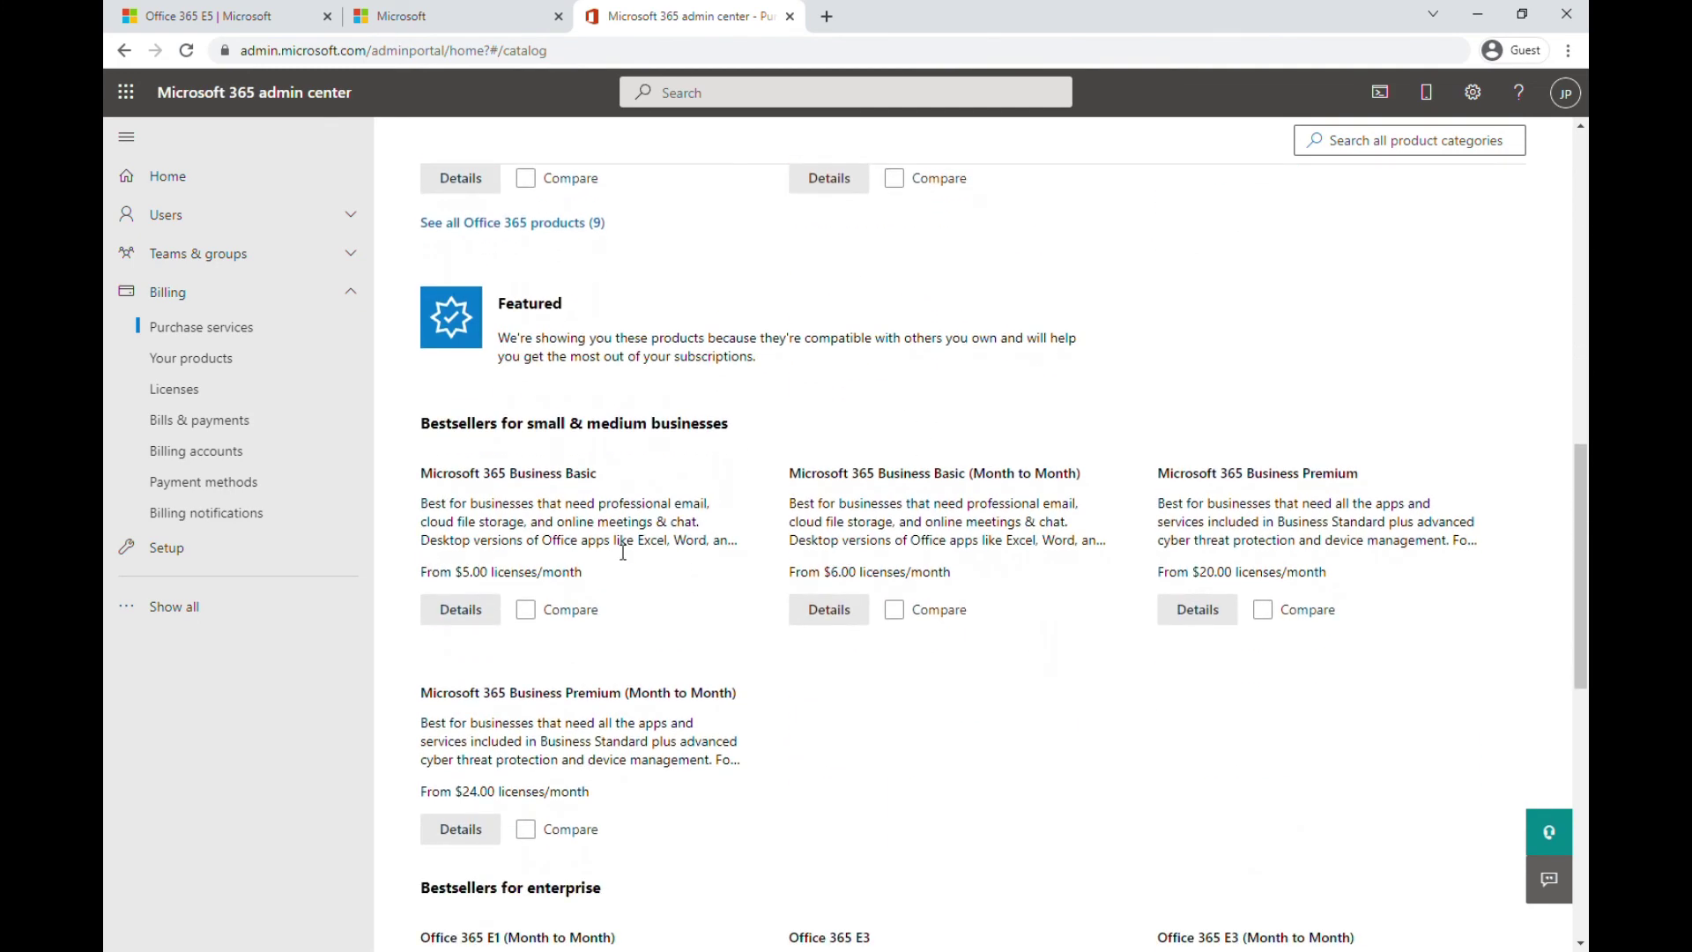
scroll(684, 640, "down", 4)
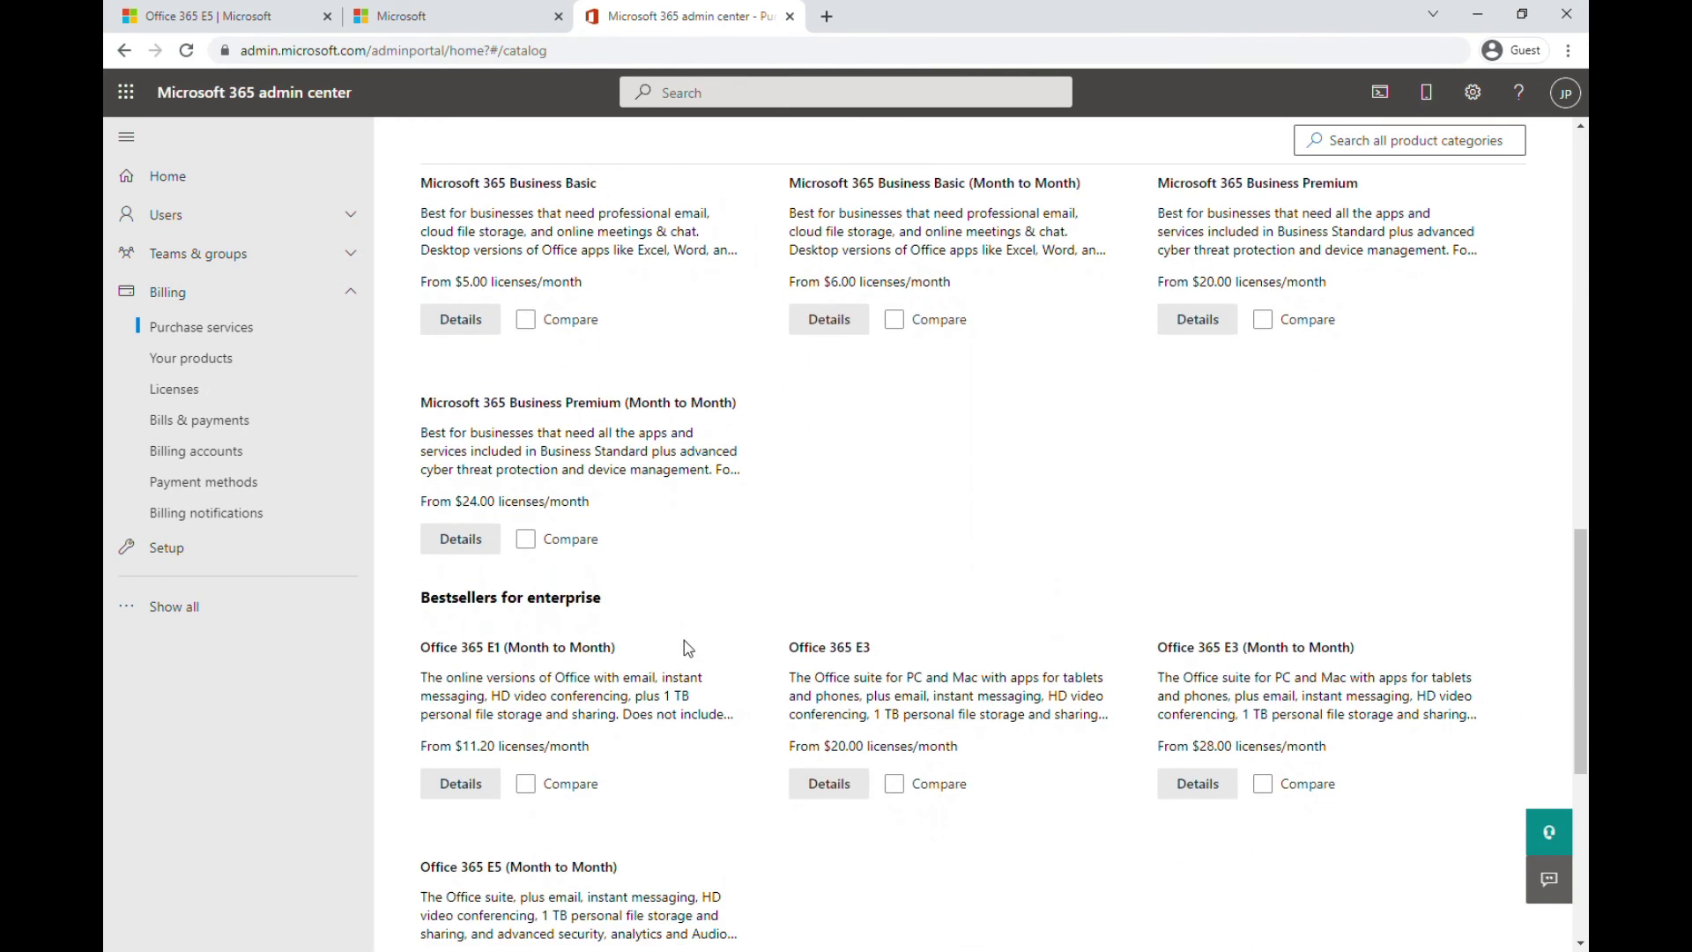
scroll(851, 627, "down", 3)
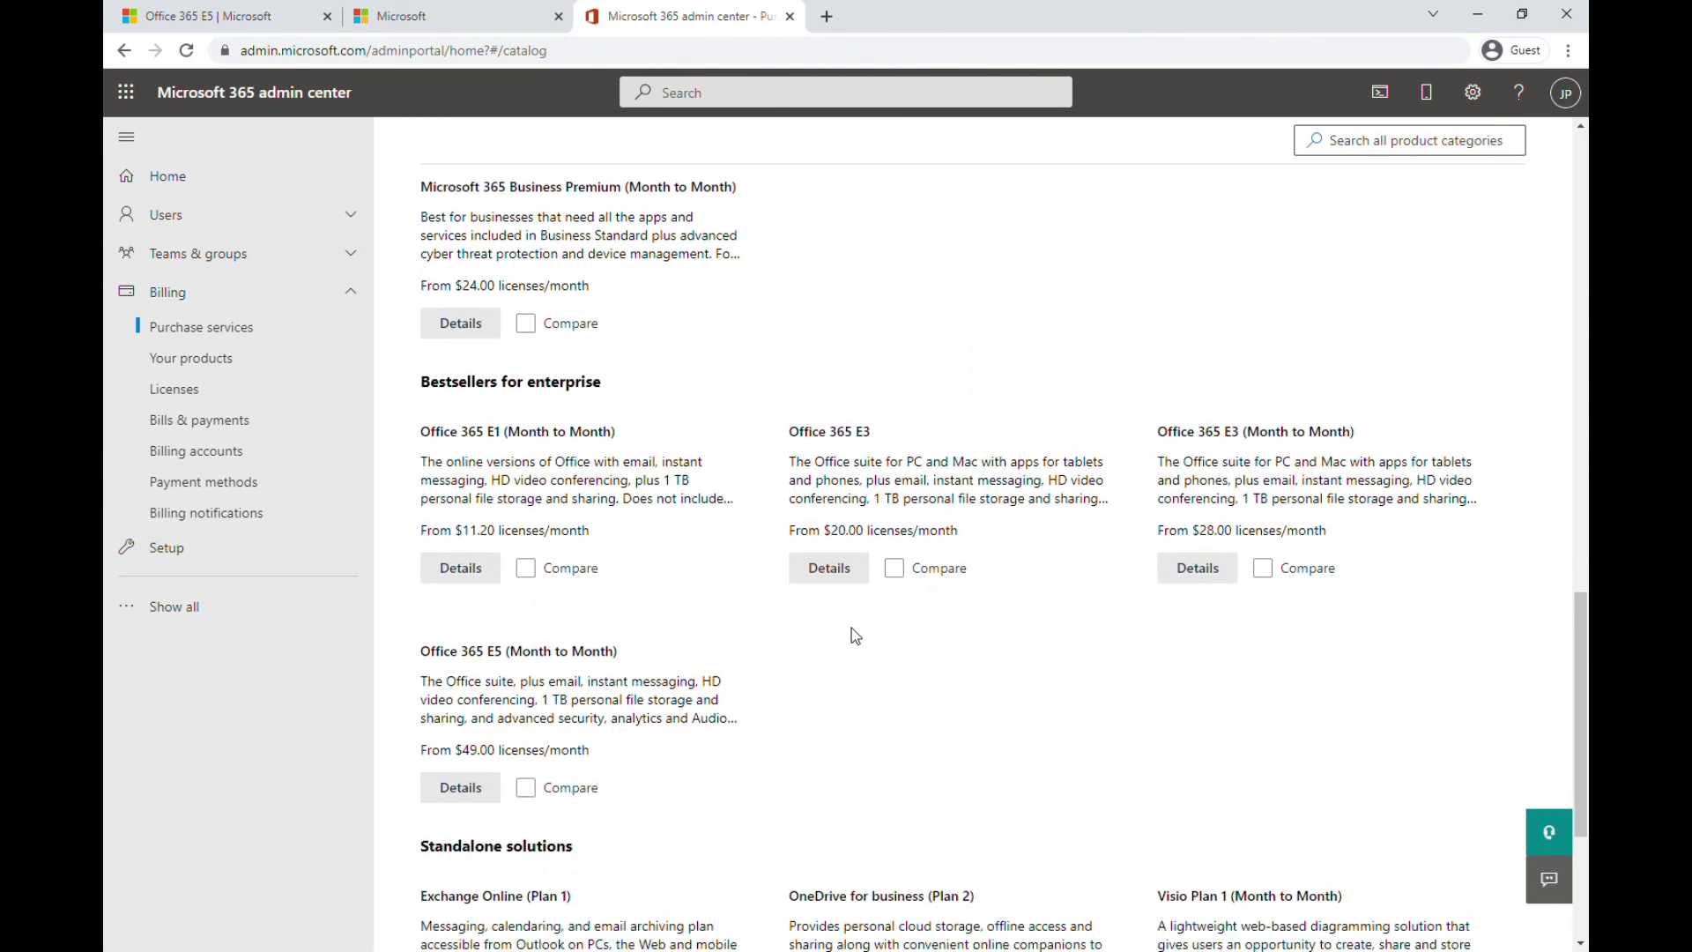
scroll(820, 641, "down", 2)
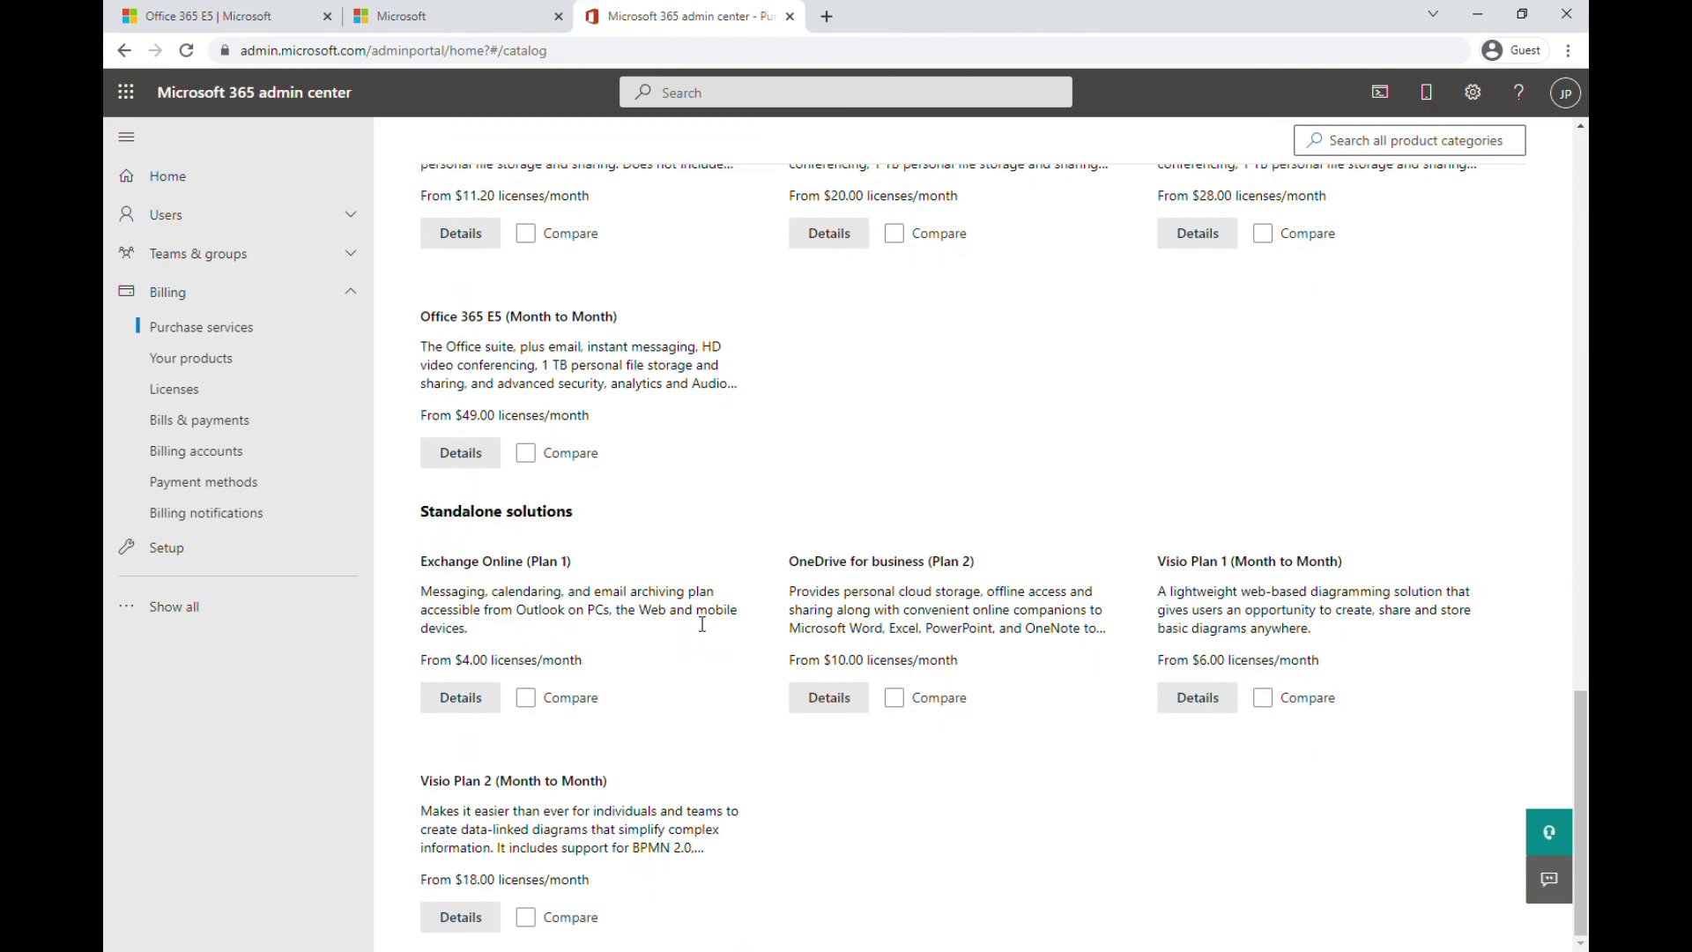
scroll(703, 624, "up", 10)
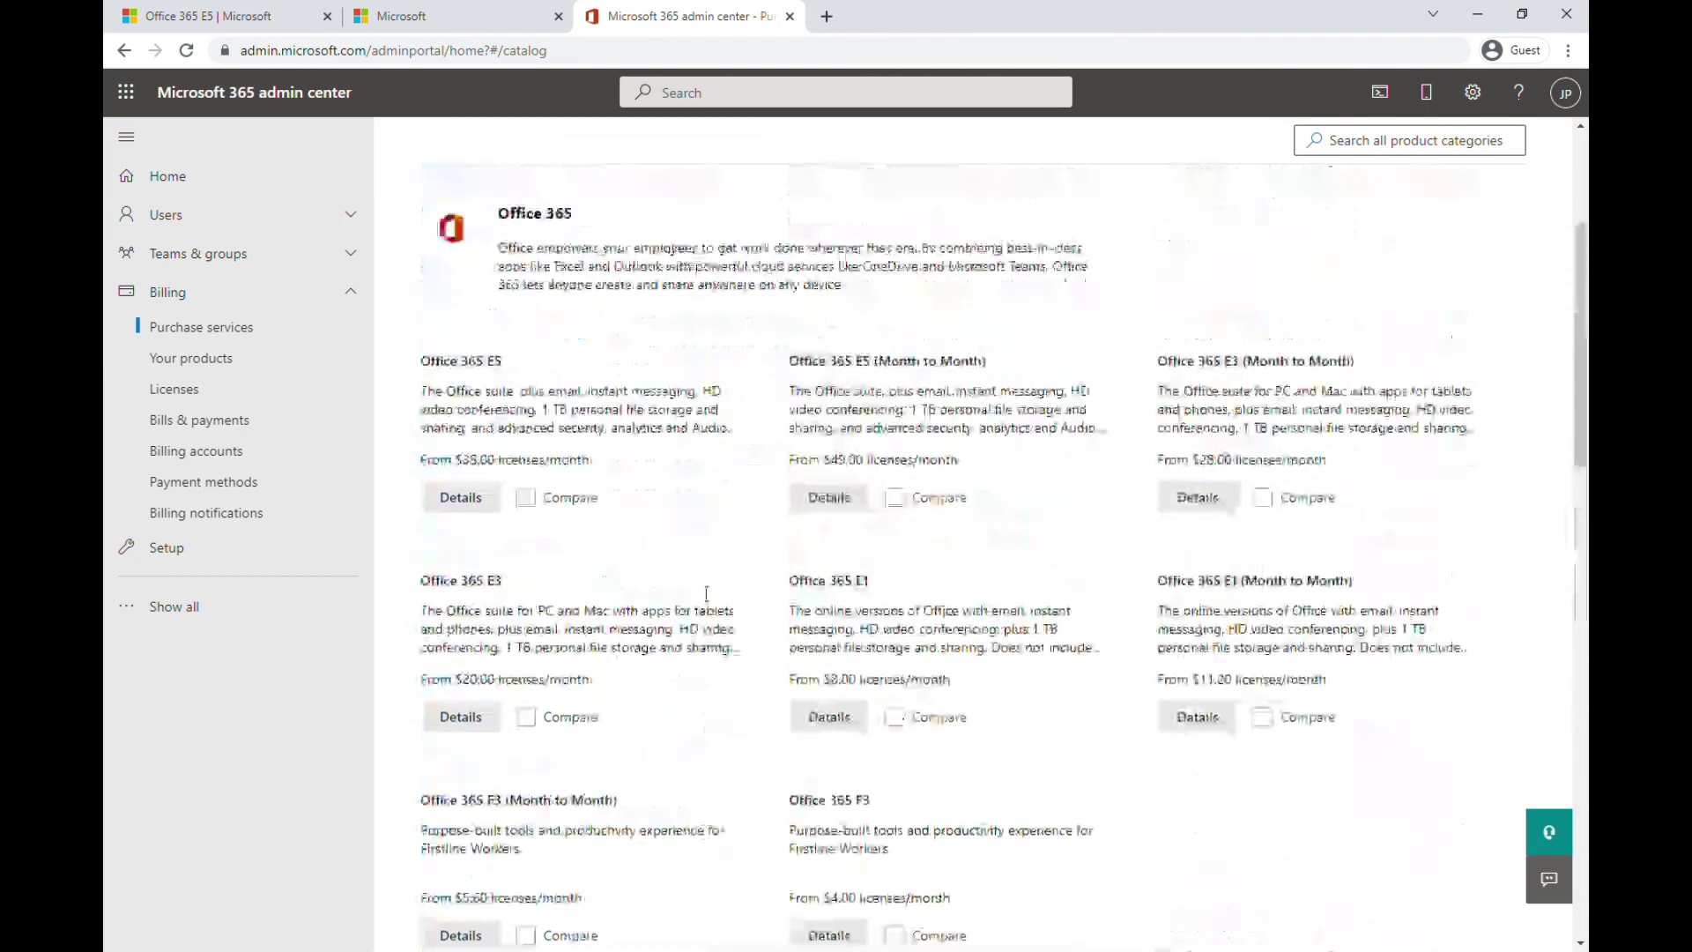
scroll(705, 592, "up", 3)
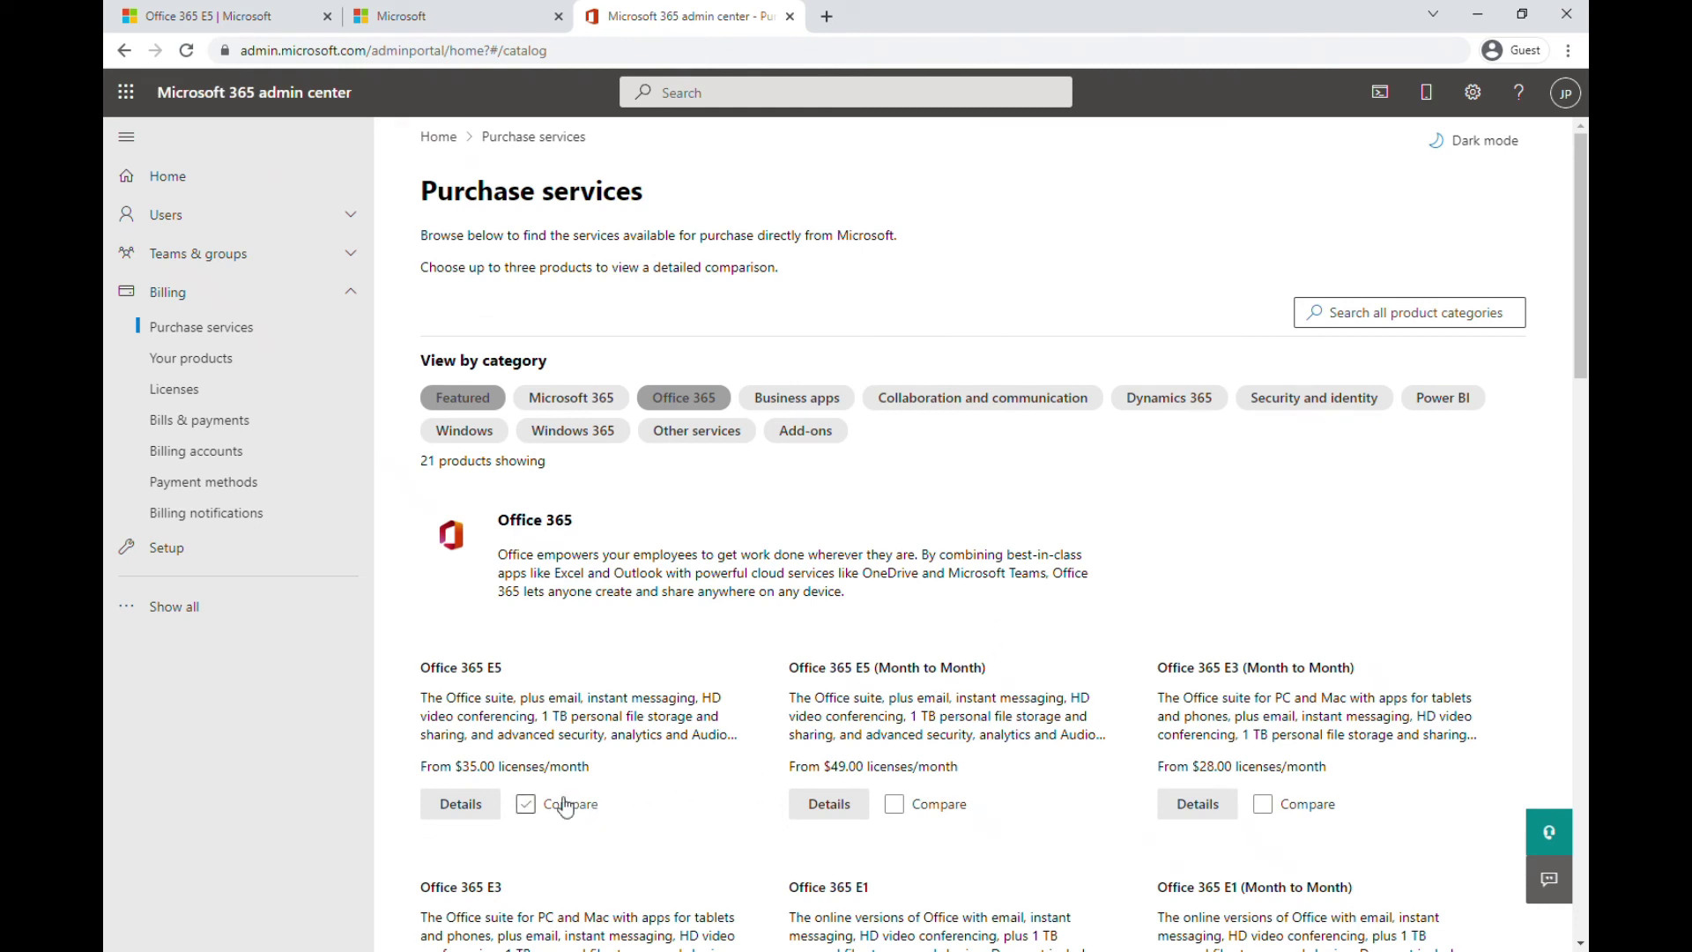
Open the Details page for Office 365 E5
left_click(499, 803)
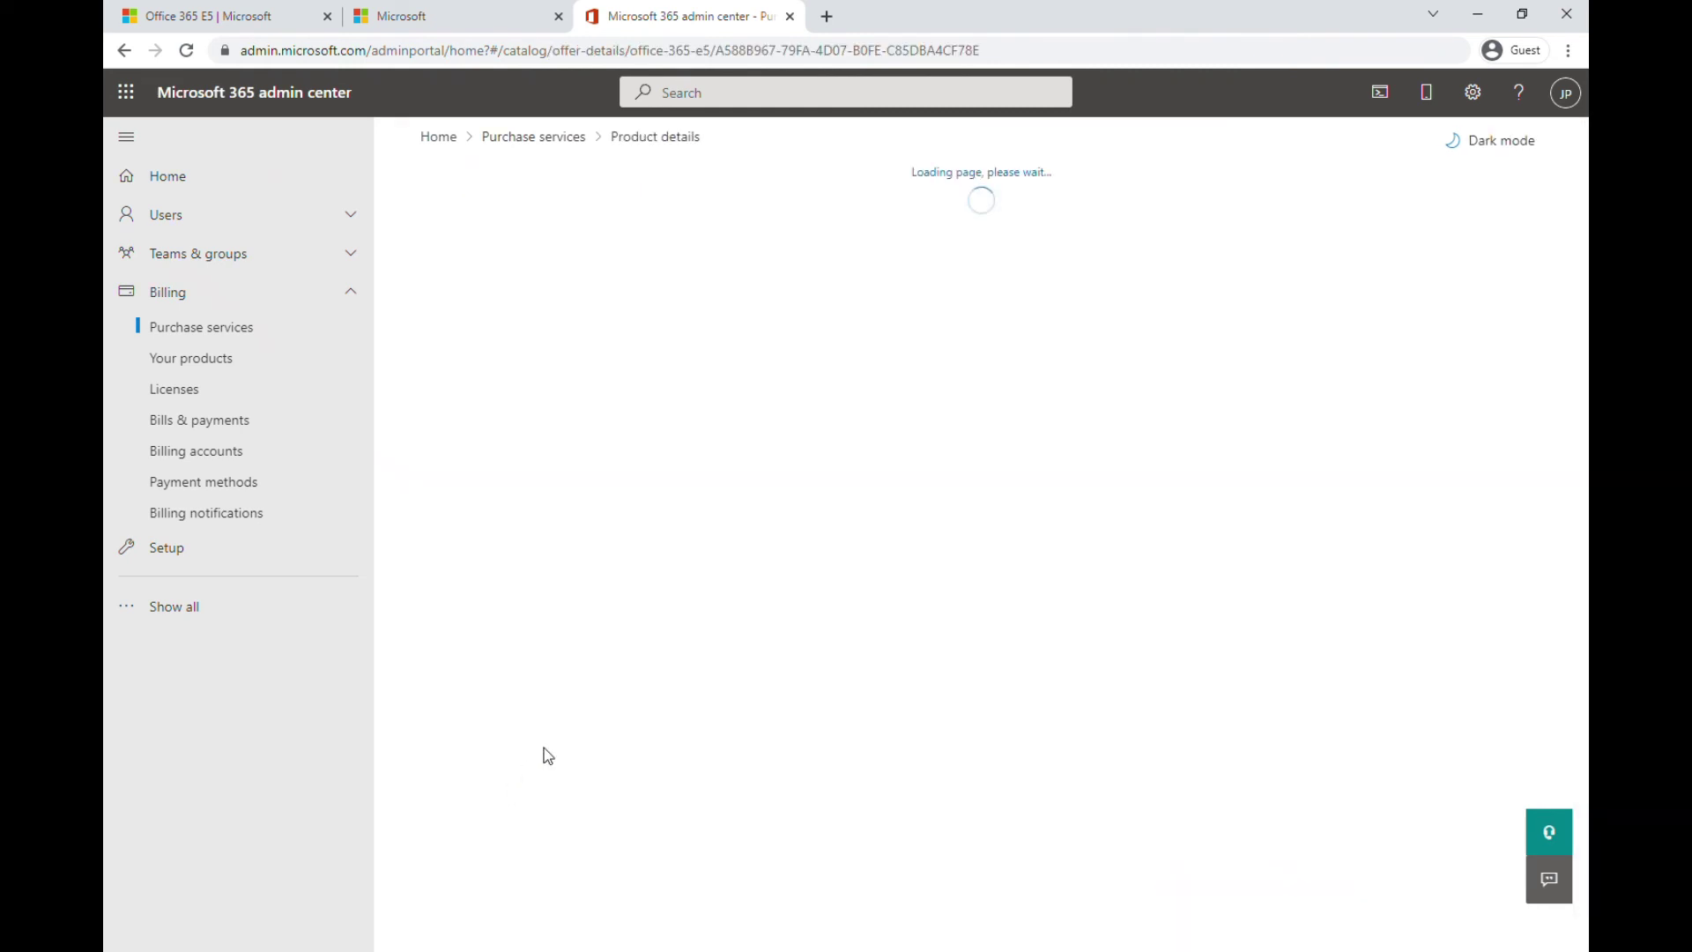